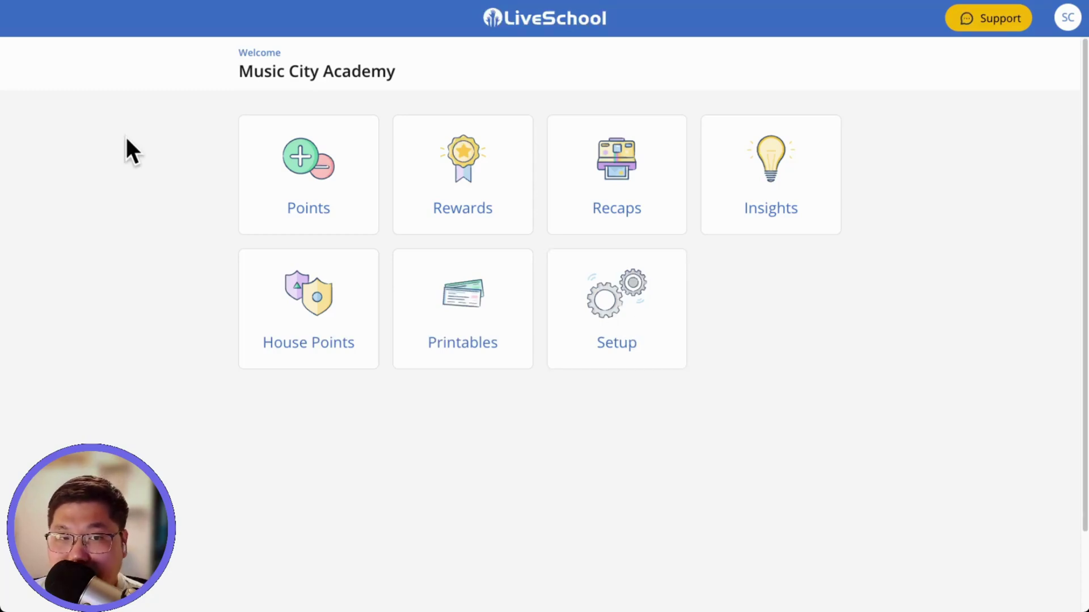
Open the behavior rubric in Setup and view the New Behavior form for the Respect category, closing it without saving
left_click(673, 322)
left_click(559, 412)
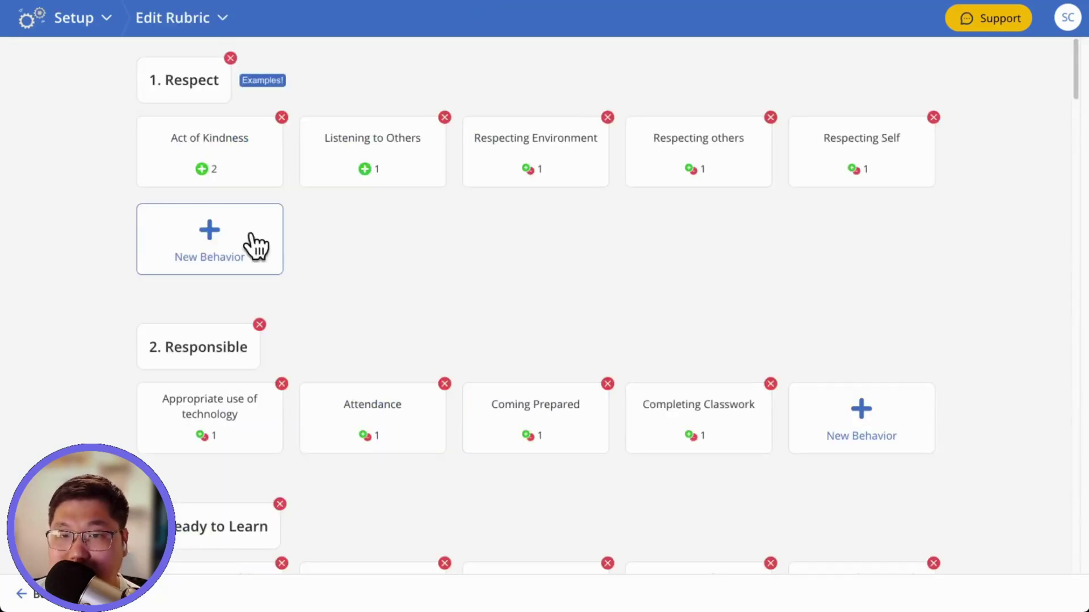
left_click(149, 233)
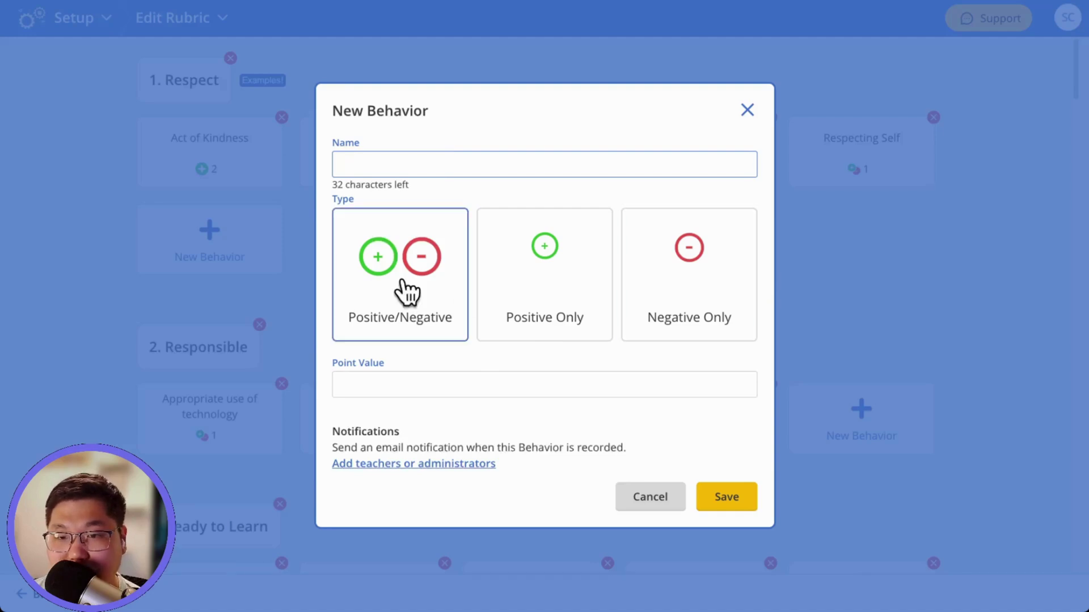
left_click(677, 503)
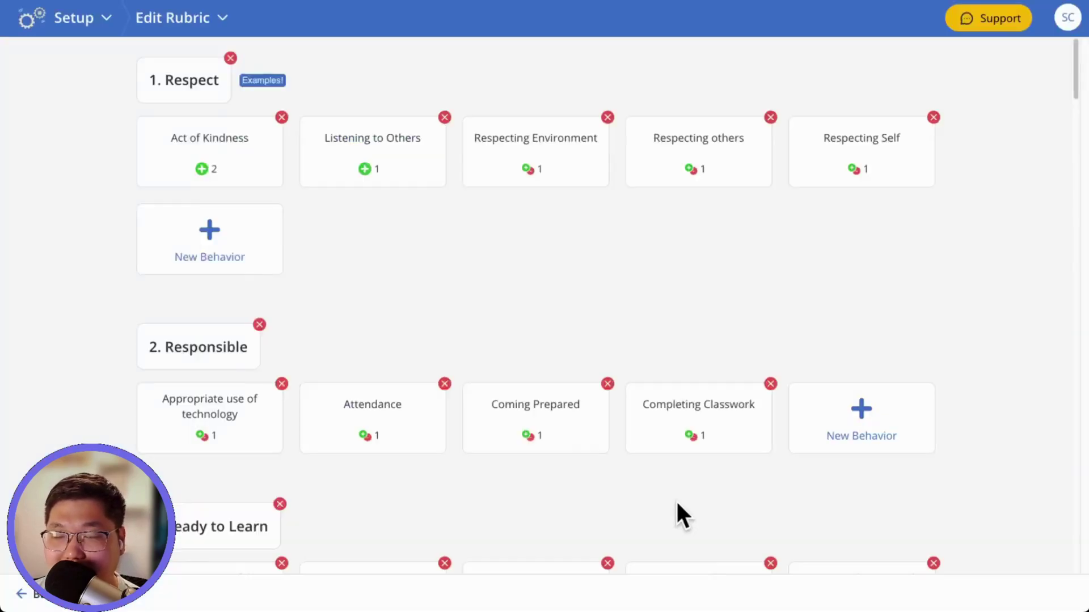
Leave the rubric and Setup, and open the homeroom roster in Points
left_click(40, 594)
scroll(535, 499, "down", 2)
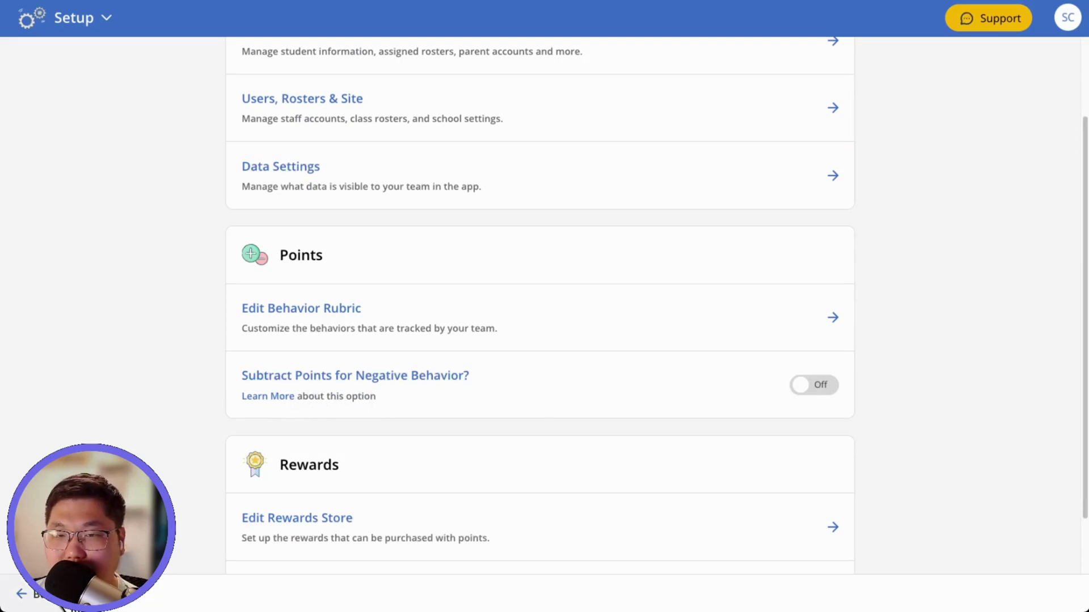
left_click(64, 594)
left_click(313, 97)
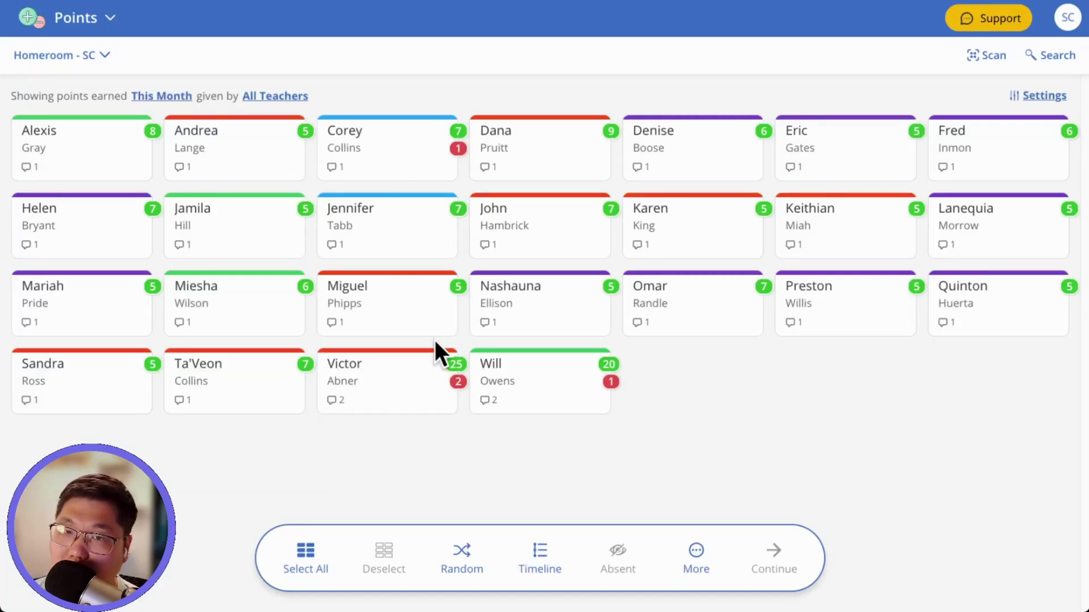
Select the second and third students in each of the first two roster rows
left_click(258, 167)
left_click(300, 238)
left_click(400, 229)
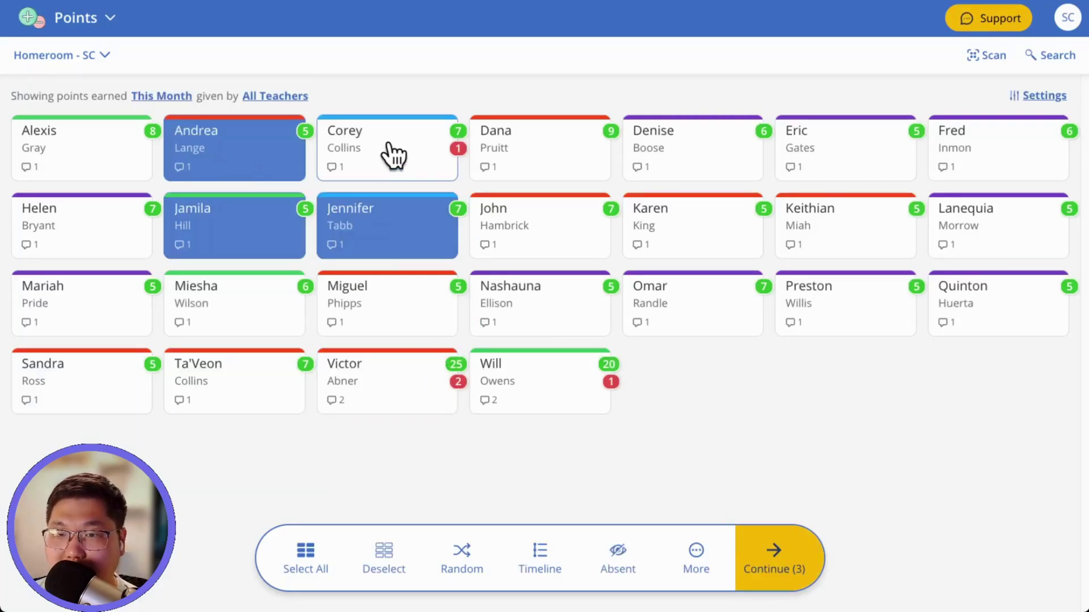
left_click(394, 154)
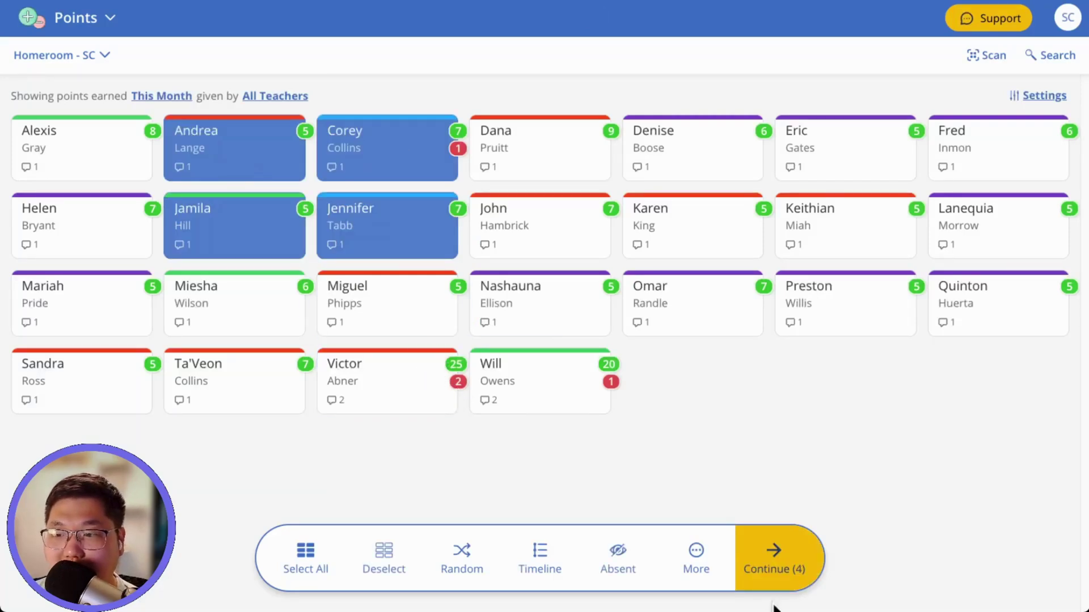
Select all homeroom students except the third in rows two to four and the fourth in row two, and continue to the behavior list
left_click(306, 587)
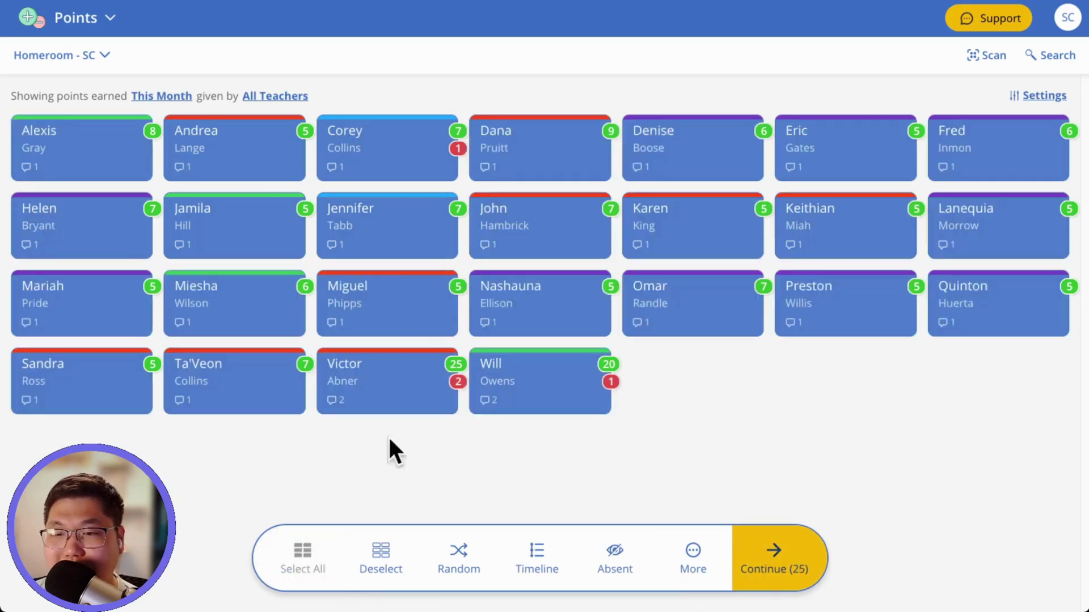
left_click(386, 385)
left_click(364, 311)
left_click(385, 229)
left_click(538, 230)
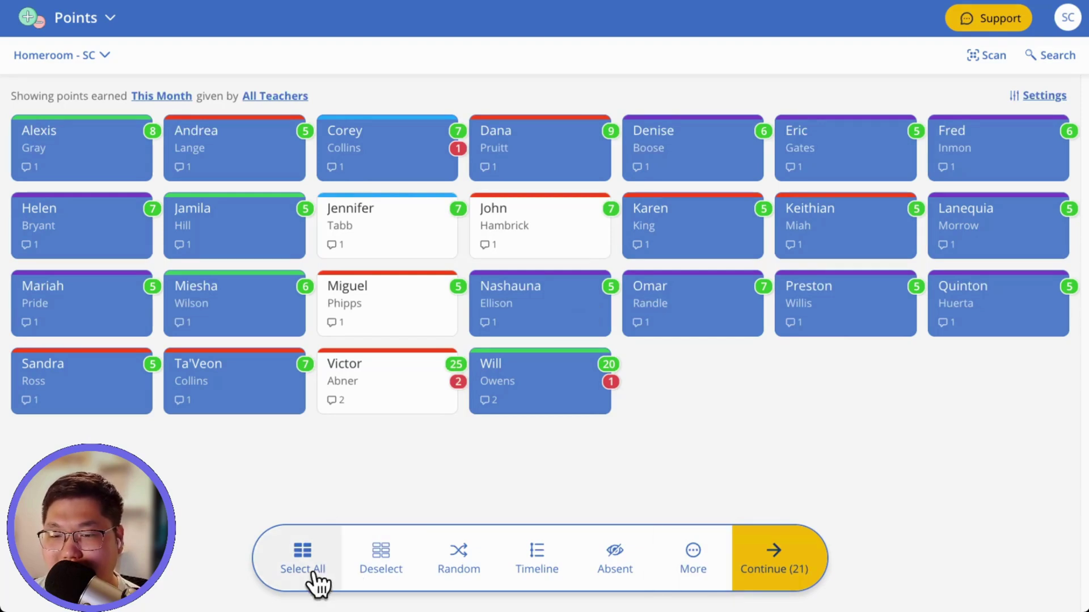
left_click(786, 559)
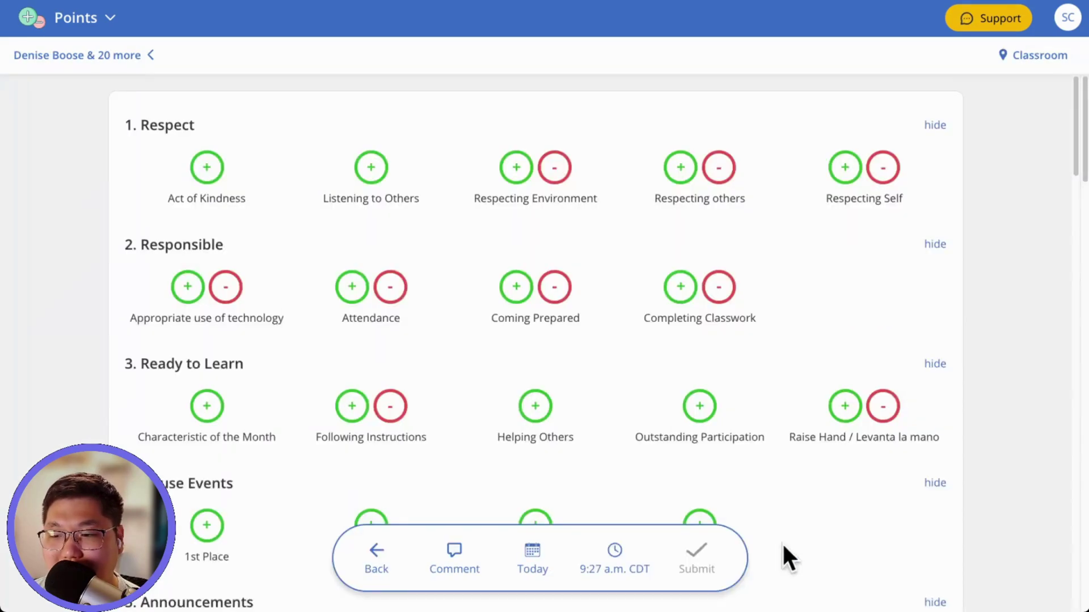
Award the selected students one positive point each for Listening to Others, Respecting Environment and Coming Prepared, and submit
left_click(379, 172)
left_click(529, 170)
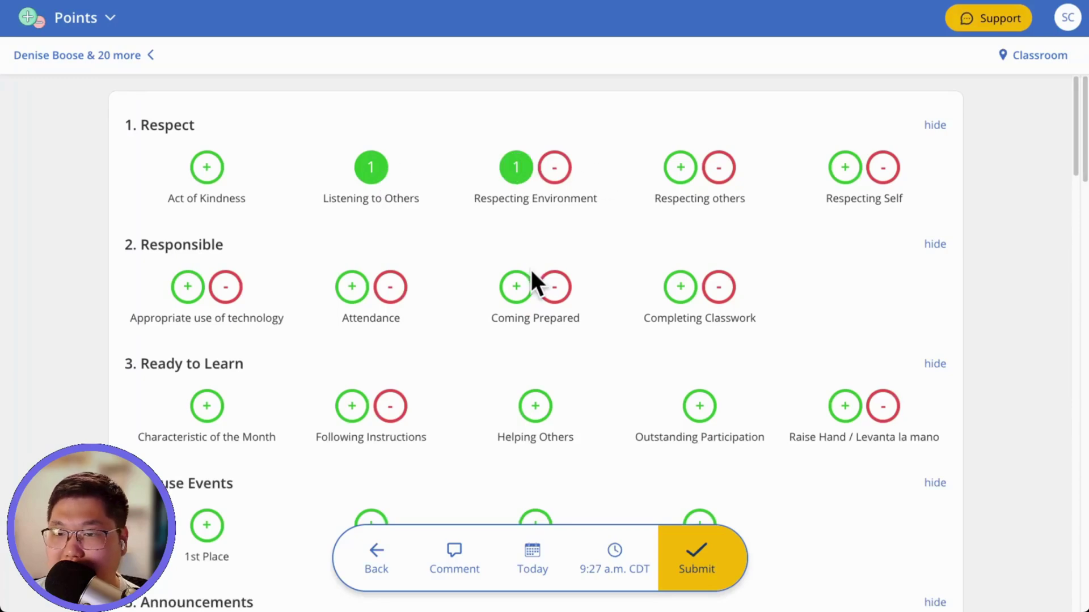
left_click(518, 284)
left_click(689, 558)
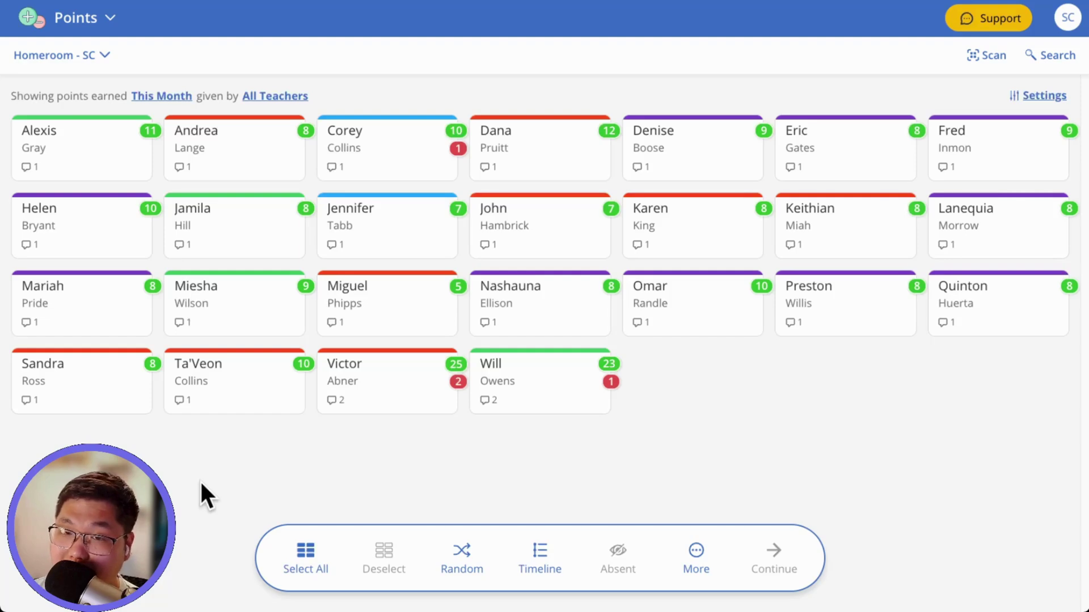
Open the points timeline for the second student in row two and review the recorded entries
left_click(218, 230)
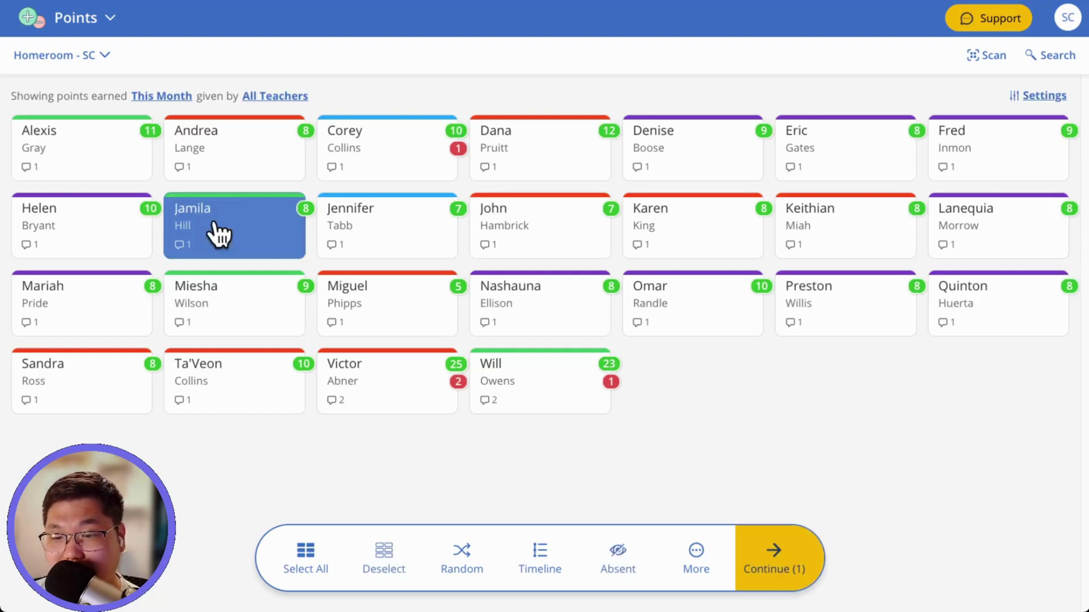
left_click(550, 569)
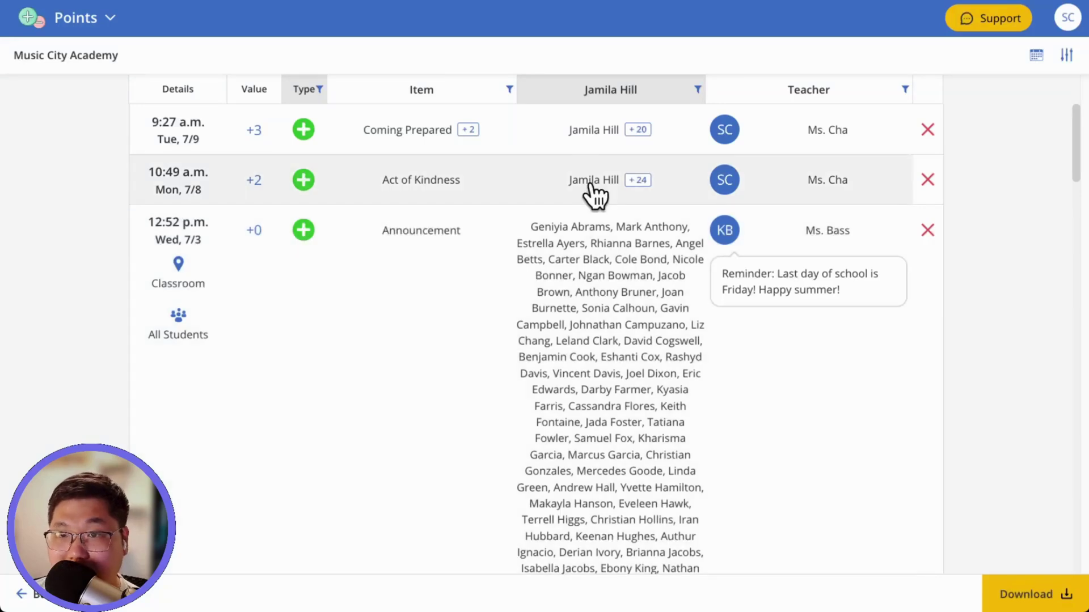
scroll(590, 406, "down", 3)
scroll(591, 405, "up", 3)
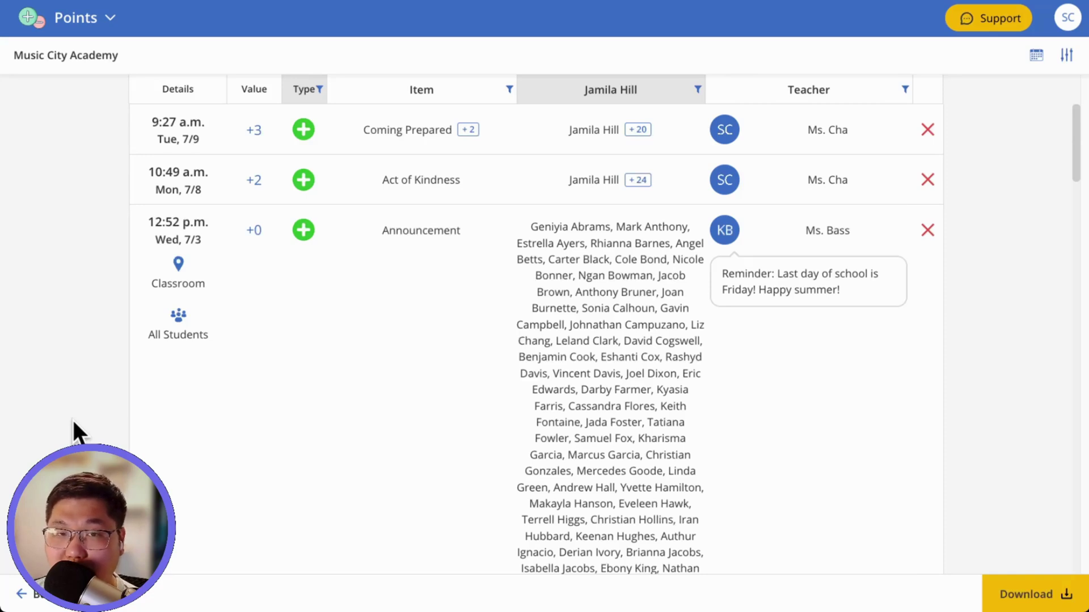
Return to Setup and open the rewards store for editing
left_click(85, 17)
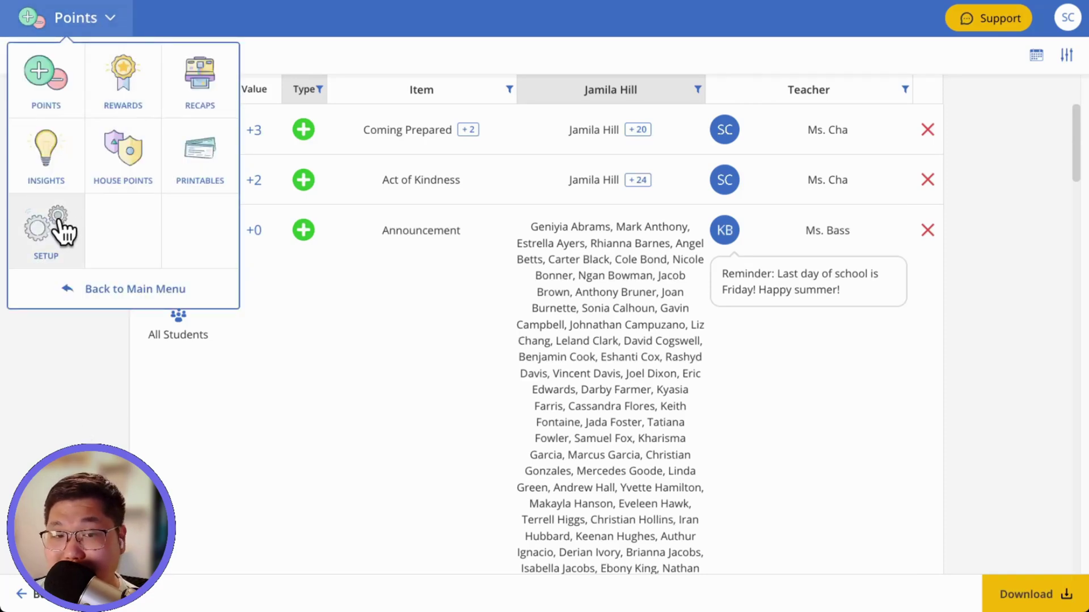
left_click(49, 249)
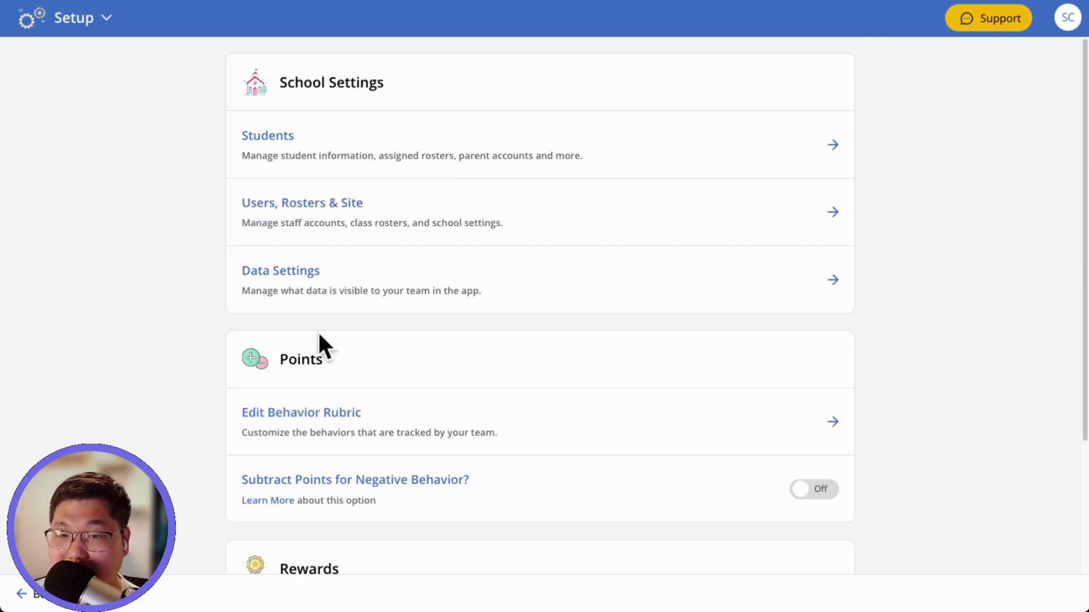
scroll(319, 334, "down", 3)
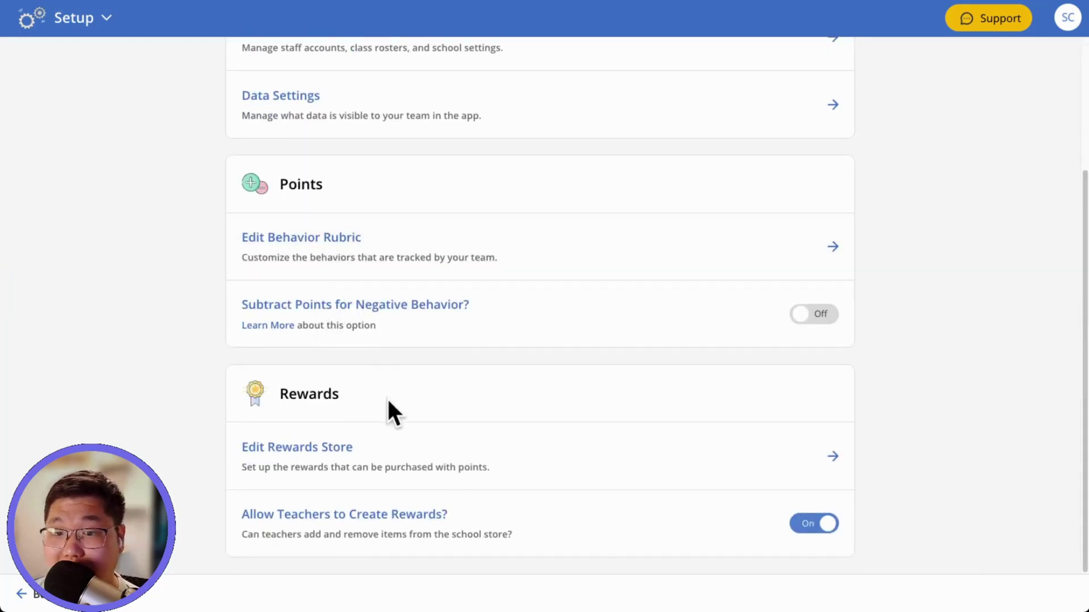
left_click(374, 458)
Add a new store reward named "Tech time" with a price of 2, without a description, and save it
scroll(417, 445, "down", 4)
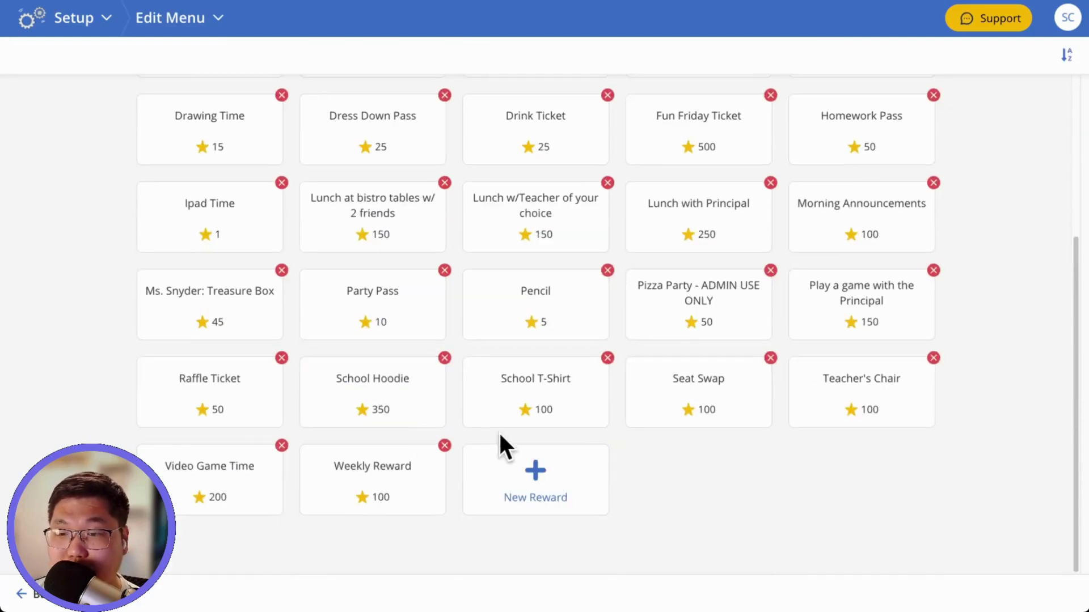
left_click(542, 494)
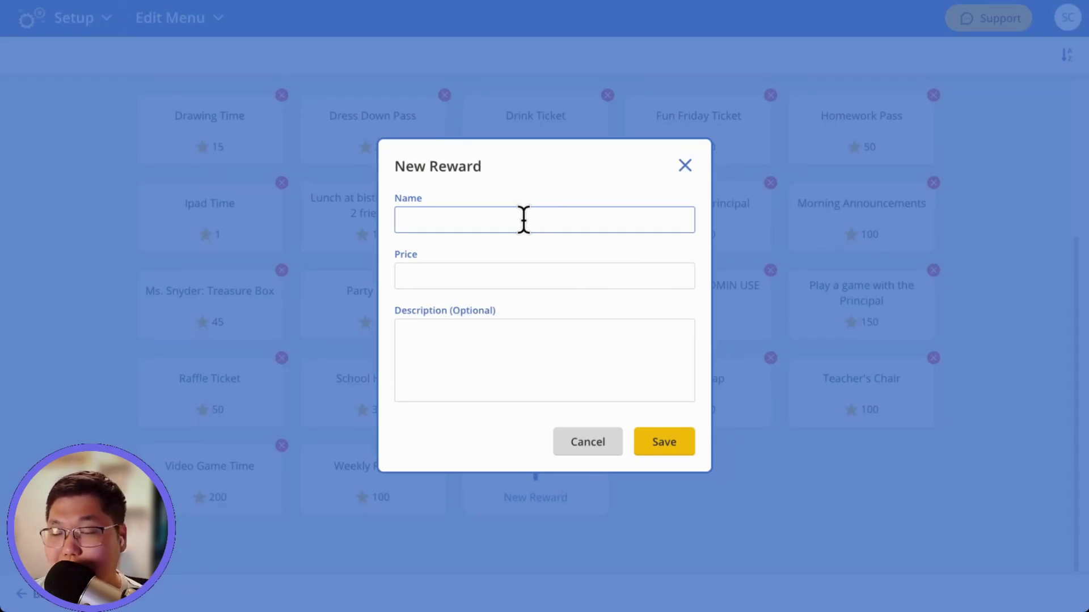
type("Tech time")
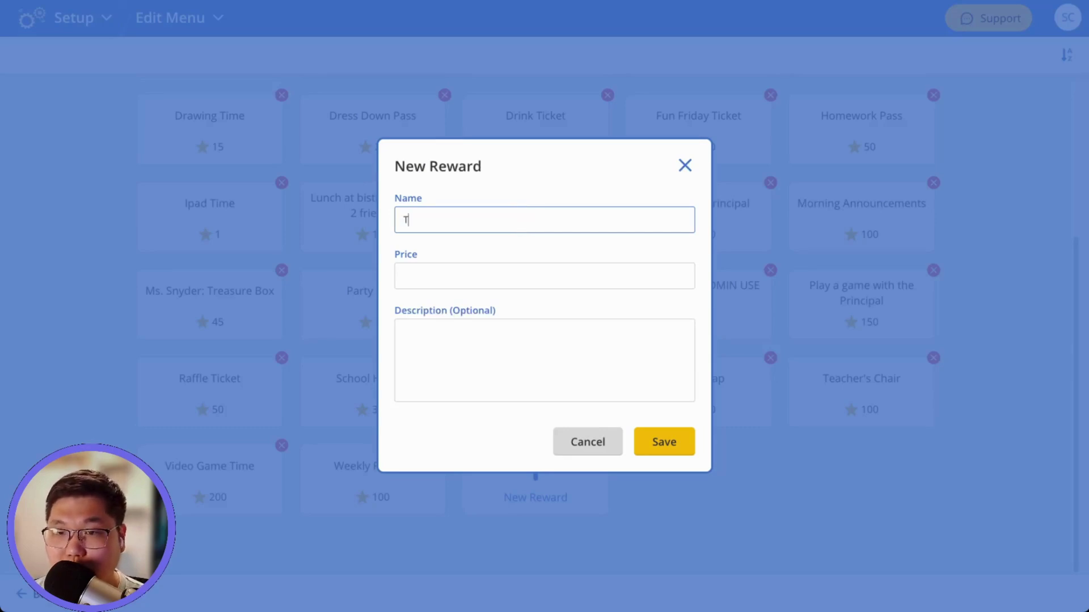
key("Tab")
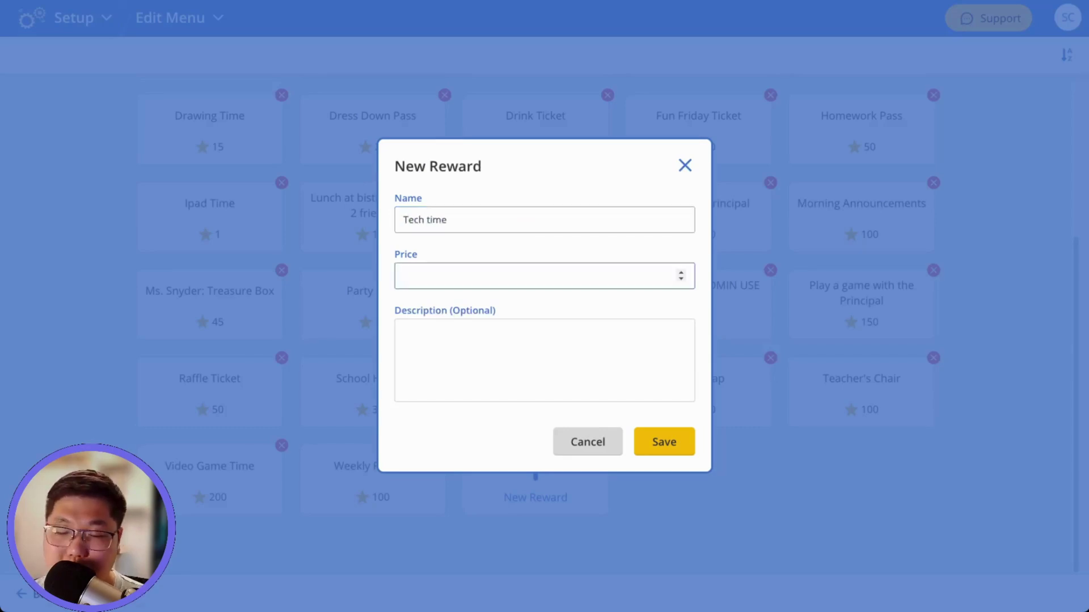
type("2")
left_click(666, 367)
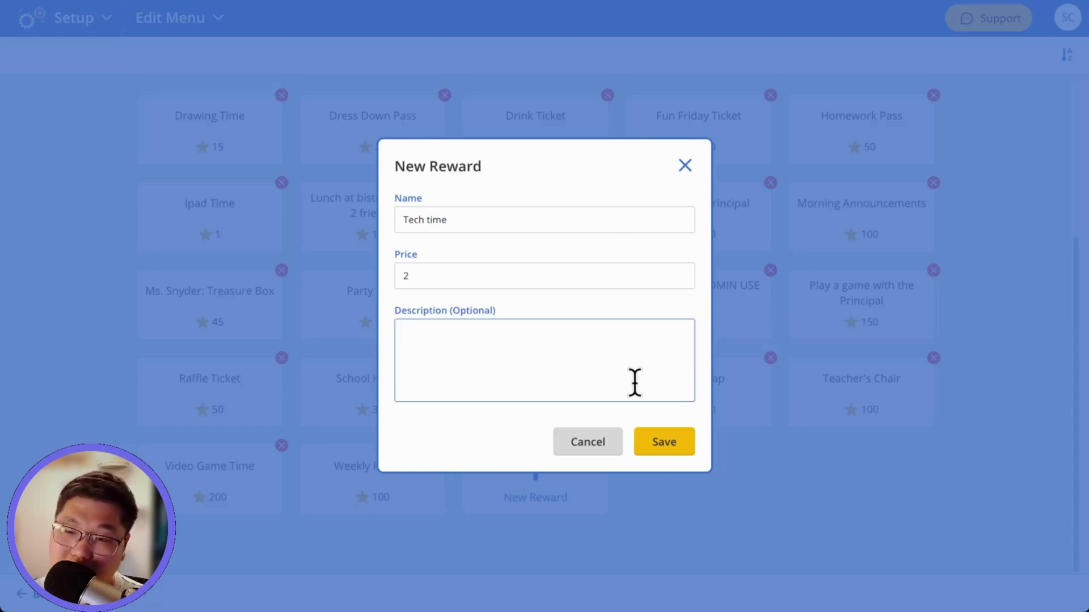
left_click(668, 443)
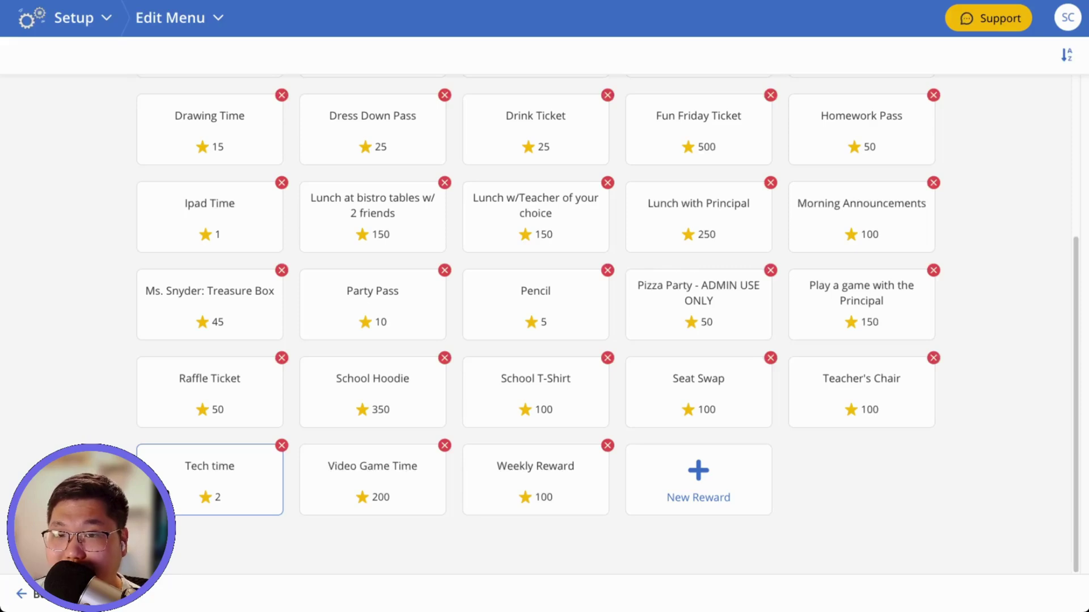
Leave the store editor and open the homeroom roster in Rewards
scroll(117, 229, "up", 4)
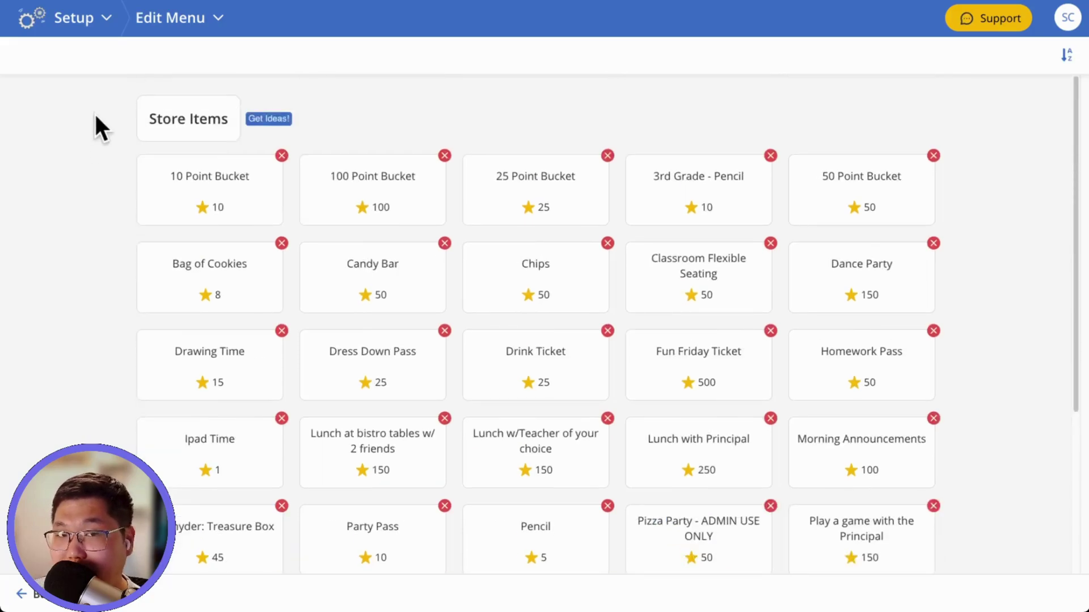
left_click(80, 19)
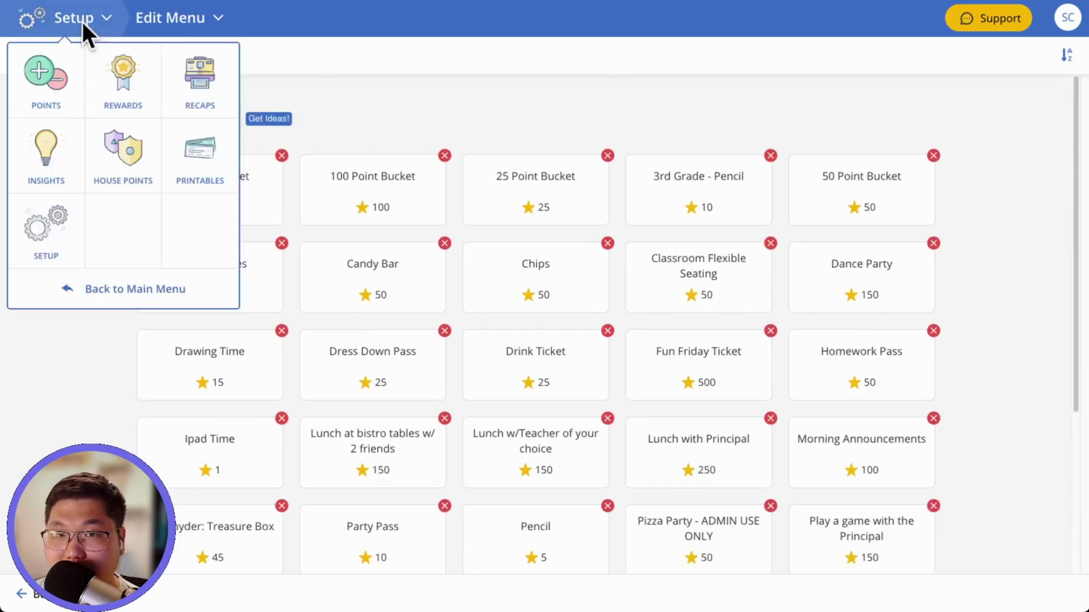
left_click(126, 97)
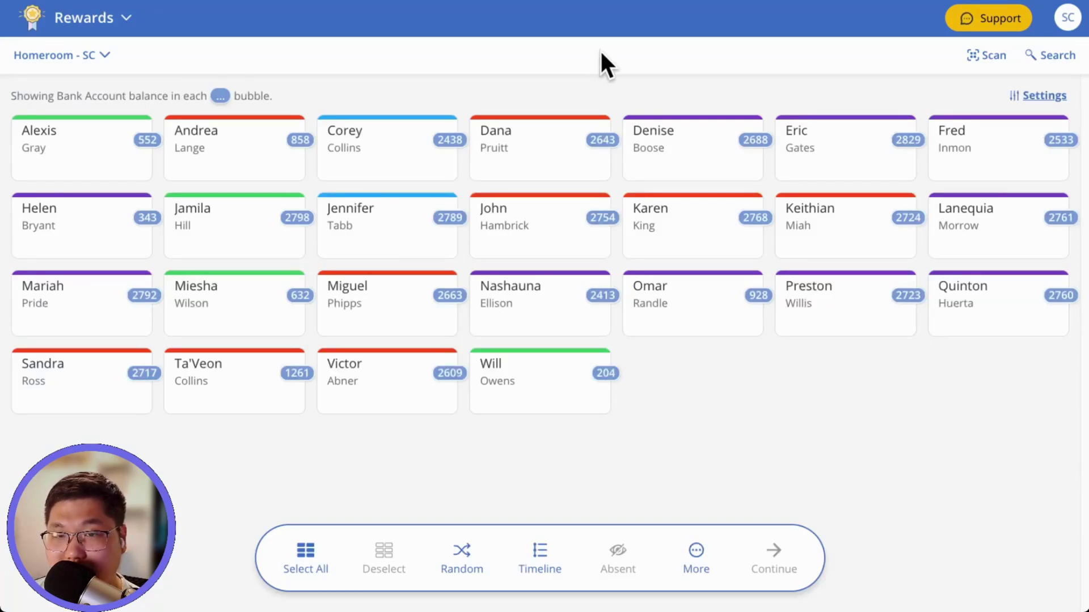
Charge the third student in the first row 50 points for one Candy Bar
left_click(451, 175)
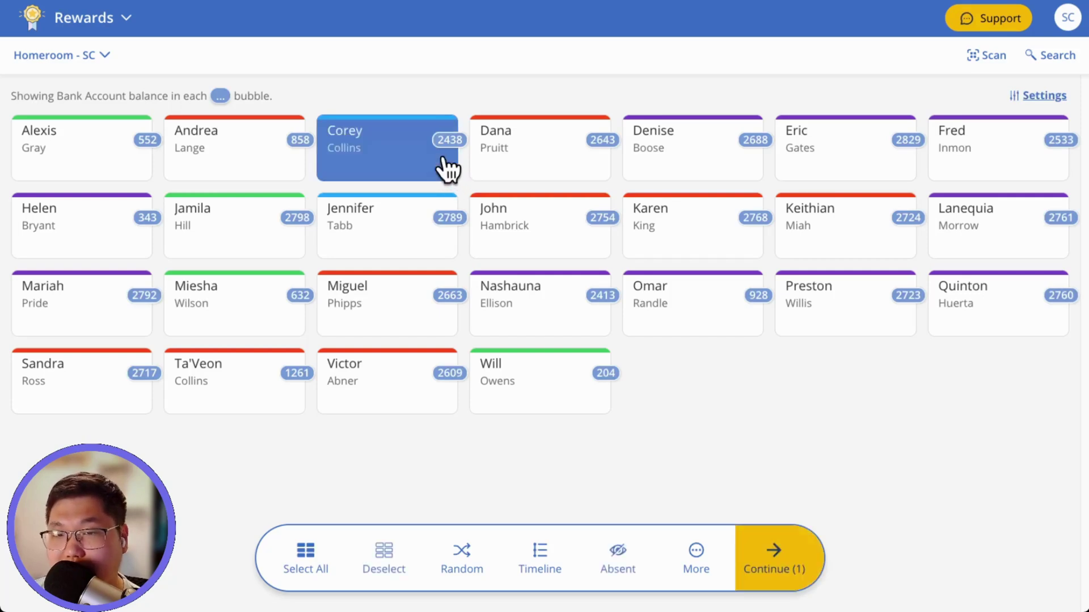
left_click(787, 567)
scroll(611, 293, "down", 2)
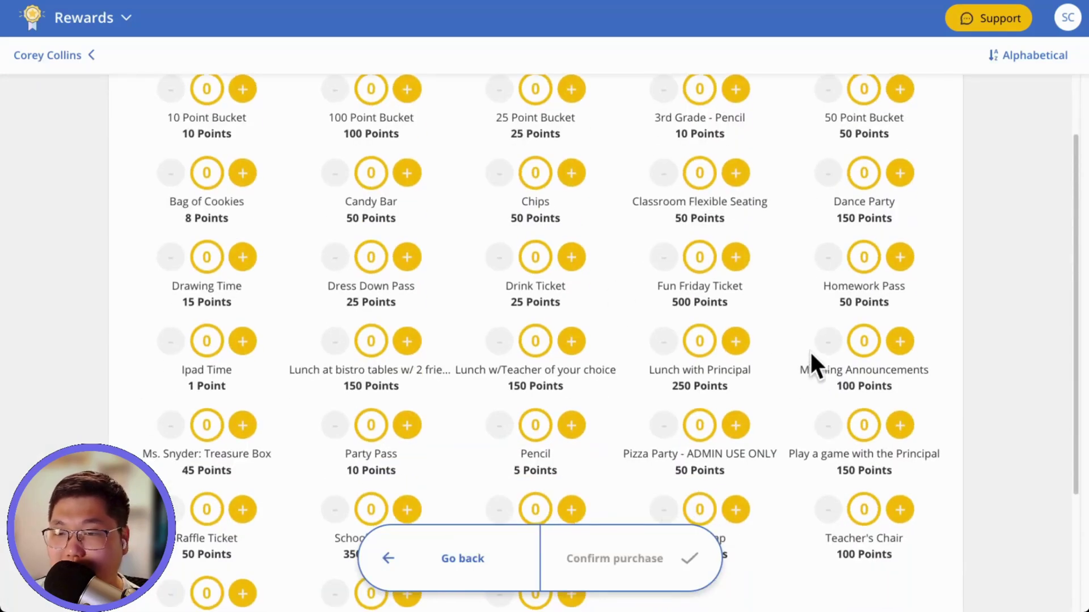
scroll(567, 323, "up", 2)
left_click(399, 265)
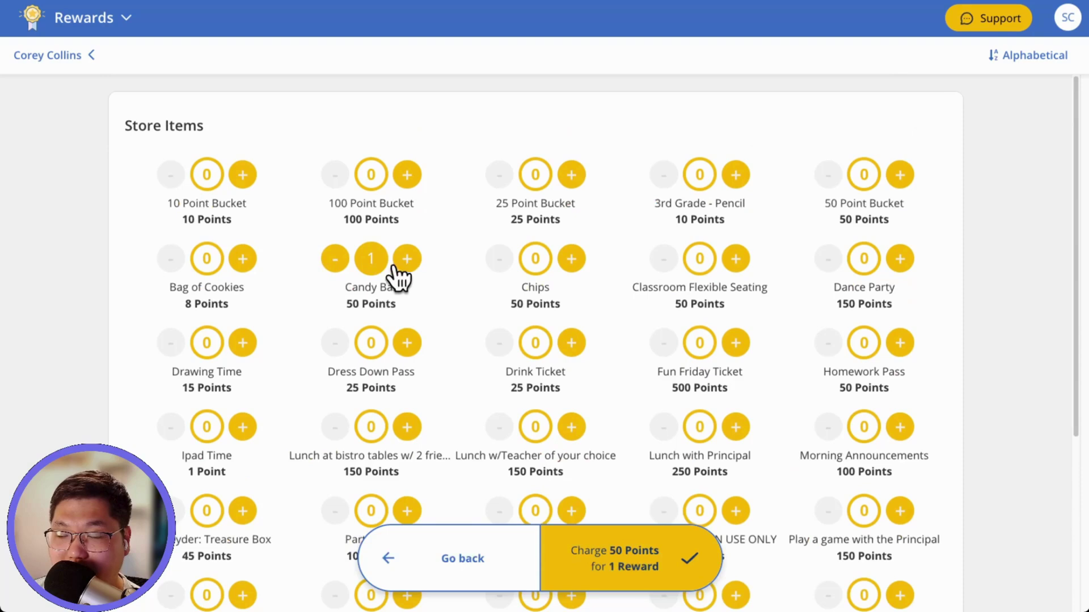
left_click(606, 562)
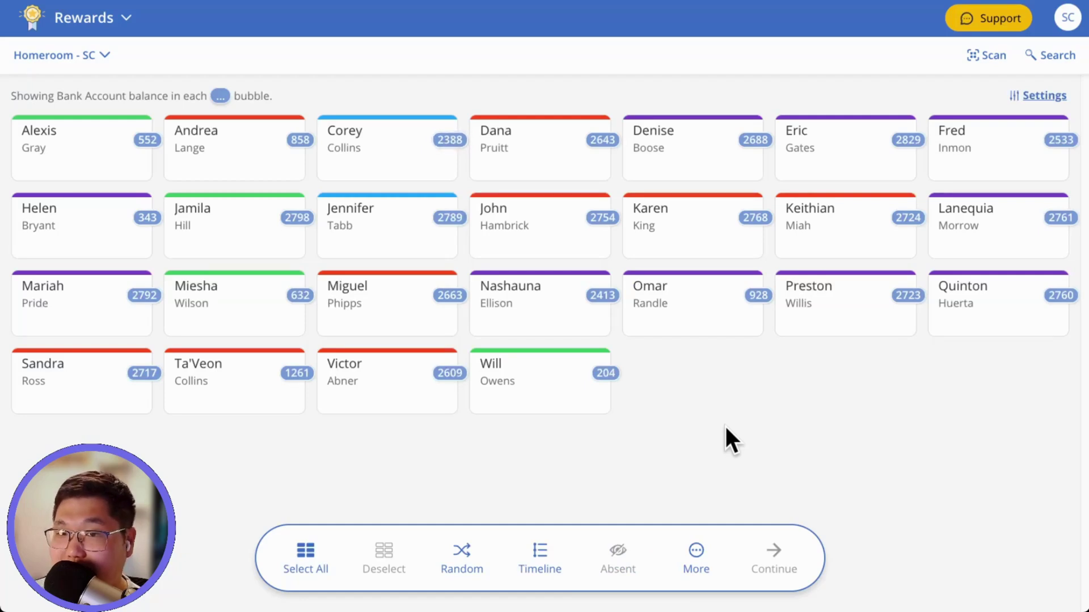
Start a fast checkout for the Candy Bar reward
left_click(706, 558)
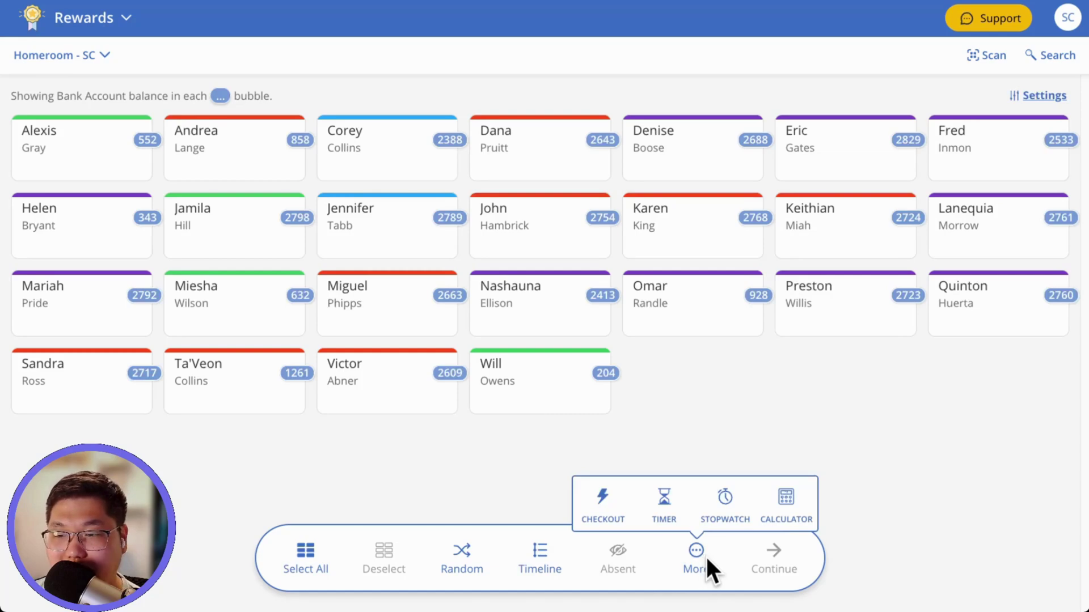
left_click(600, 513)
scroll(600, 452, "down", 3)
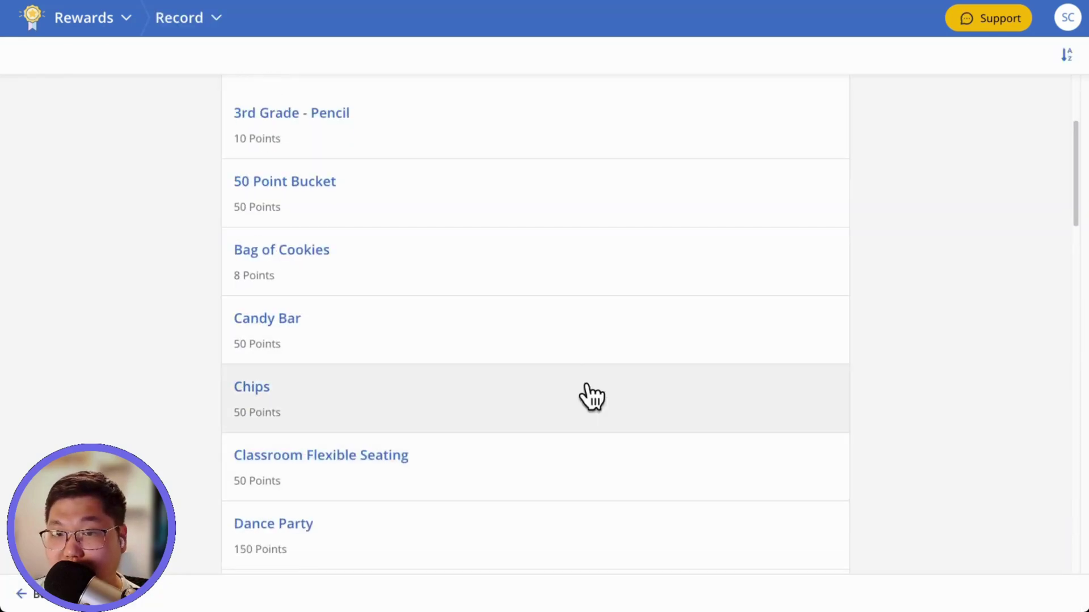
left_click(557, 337)
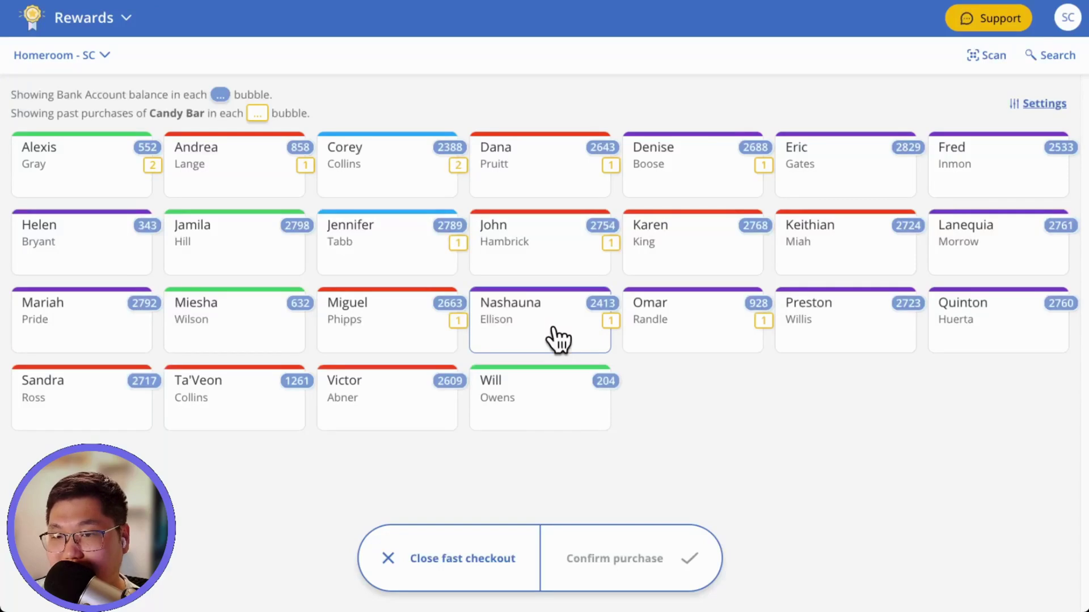
Charge the first two students in rows two to four and the third student in the last row 50 points each for Candy Bar
left_click(267, 315)
left_click(228, 434)
left_click(80, 397)
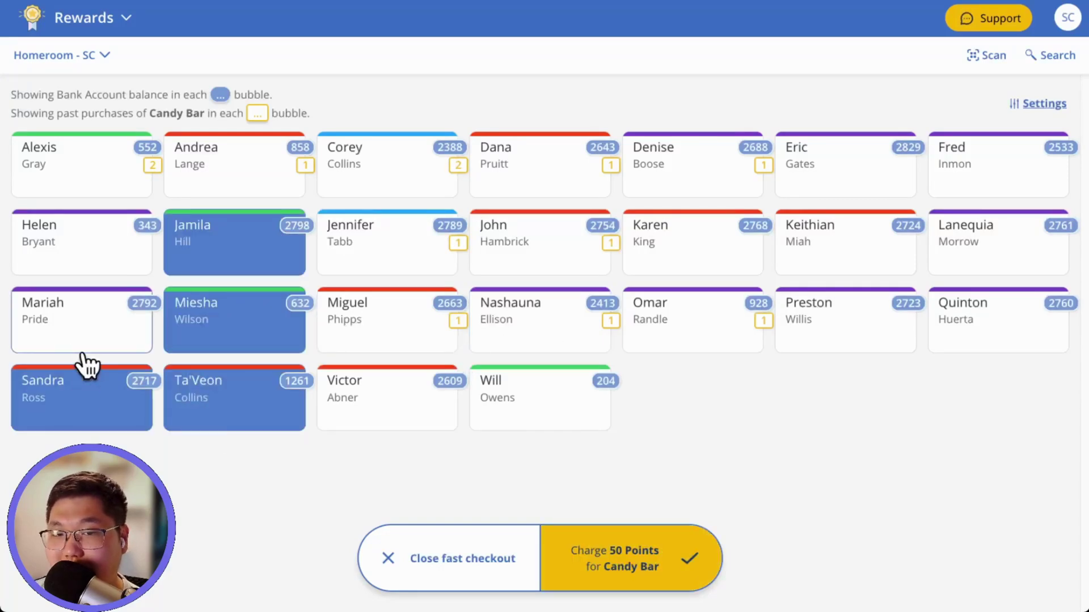
left_click(82, 334)
left_click(90, 267)
left_click(377, 413)
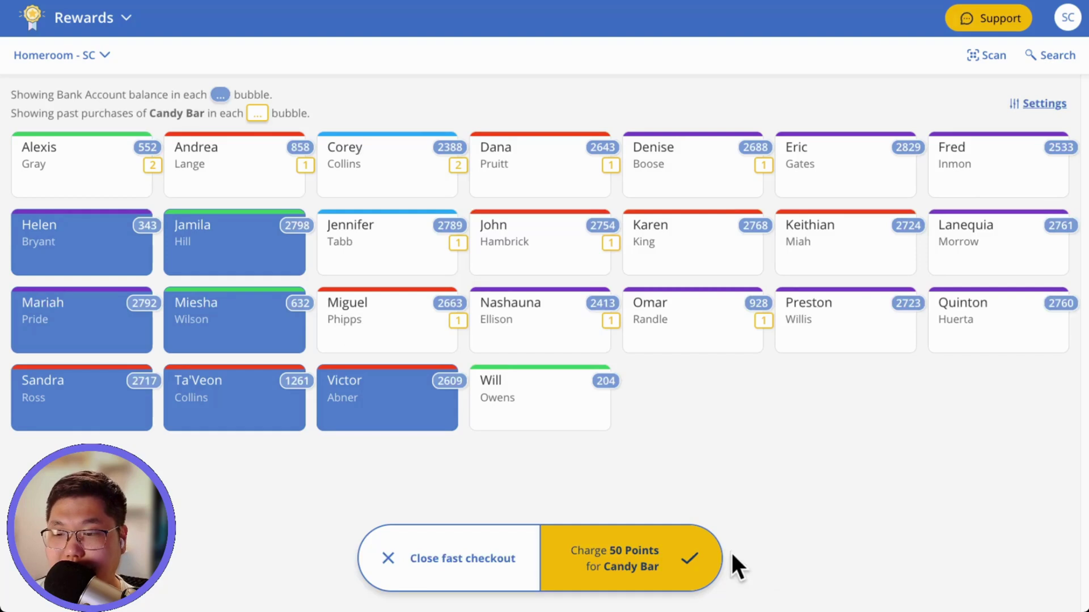
left_click(628, 548)
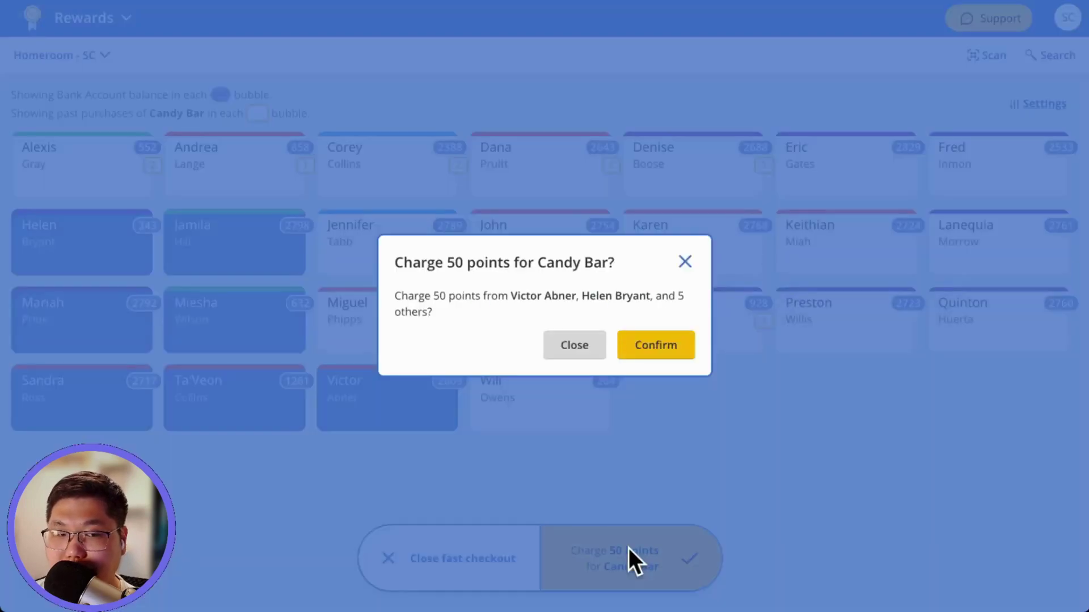
left_click(637, 347)
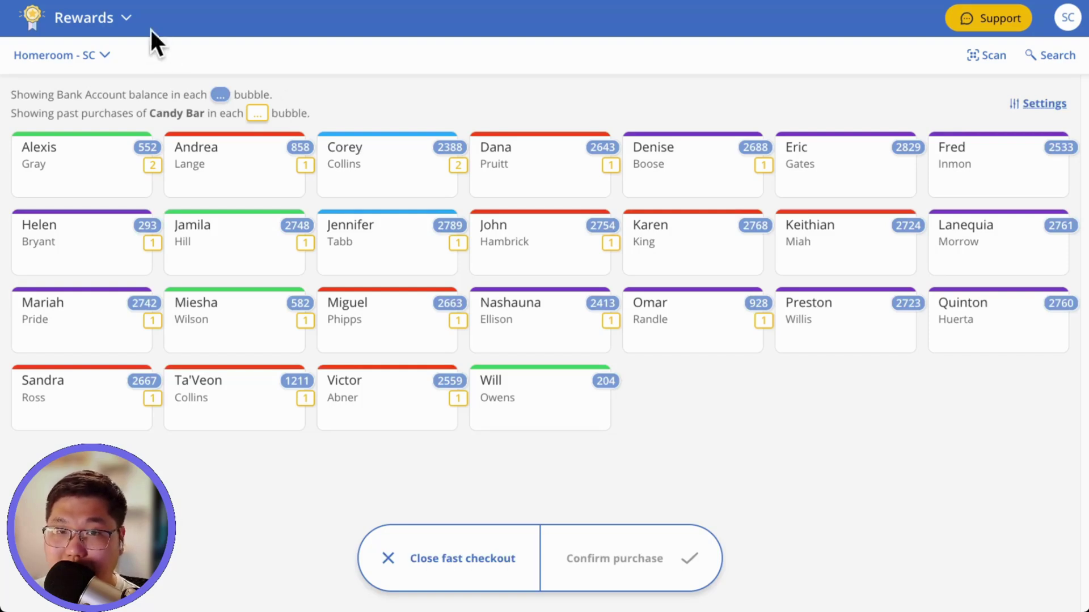
Open the School dashboard in Insights and review the points trend, top students, top behaviors and top rewards
left_click(125, 18)
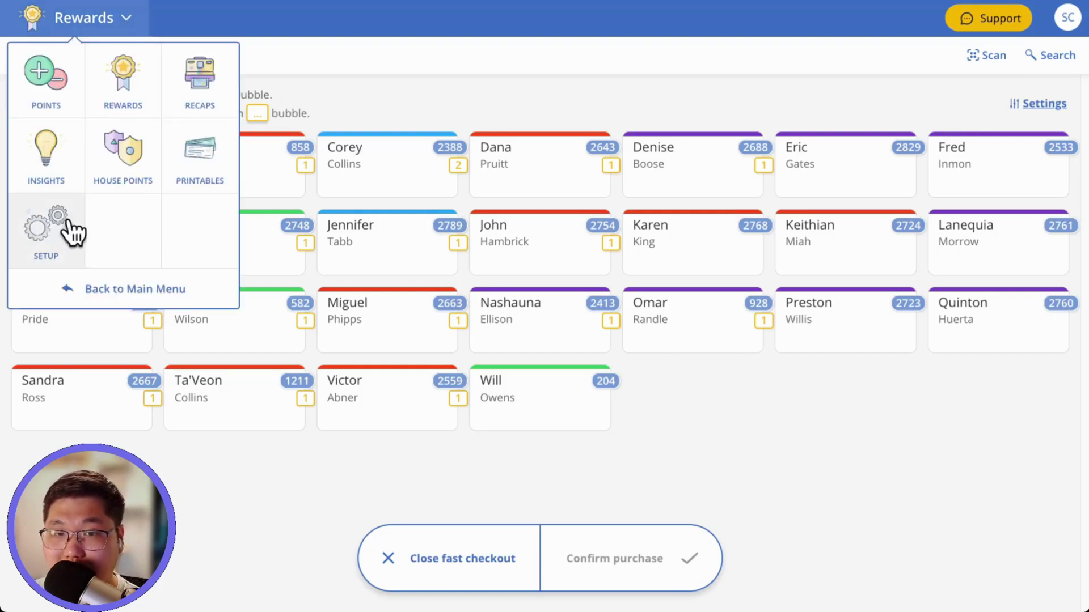
left_click(49, 166)
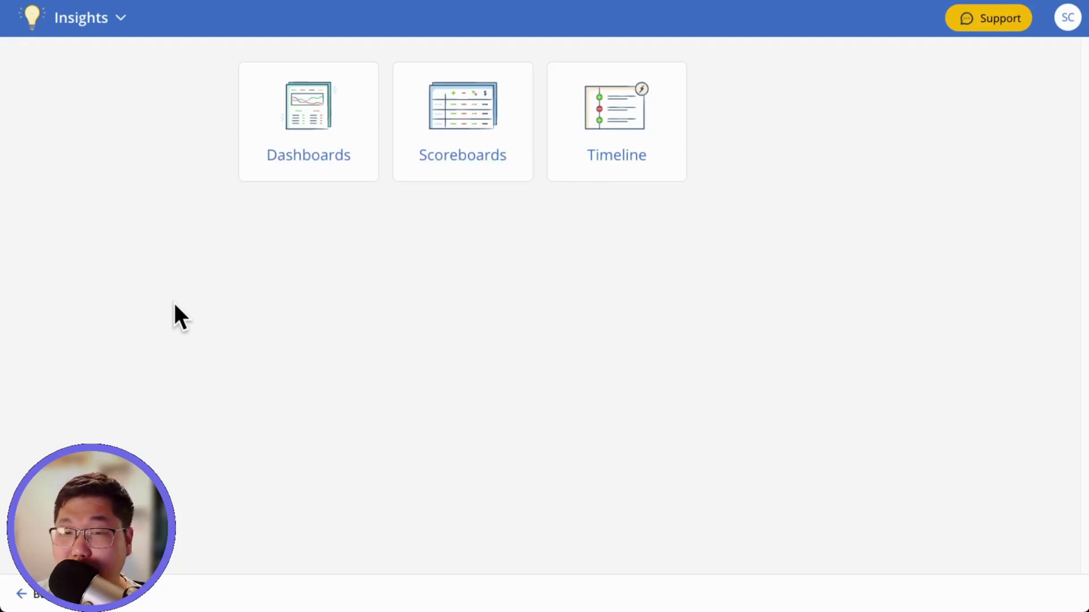
left_click(336, 117)
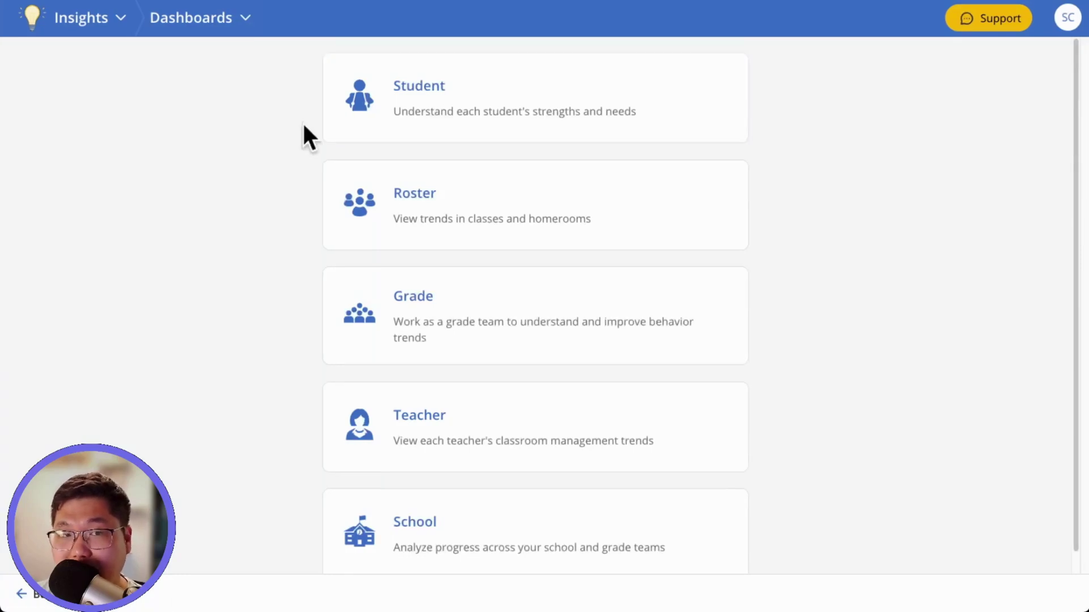
scroll(498, 104, "down", 1)
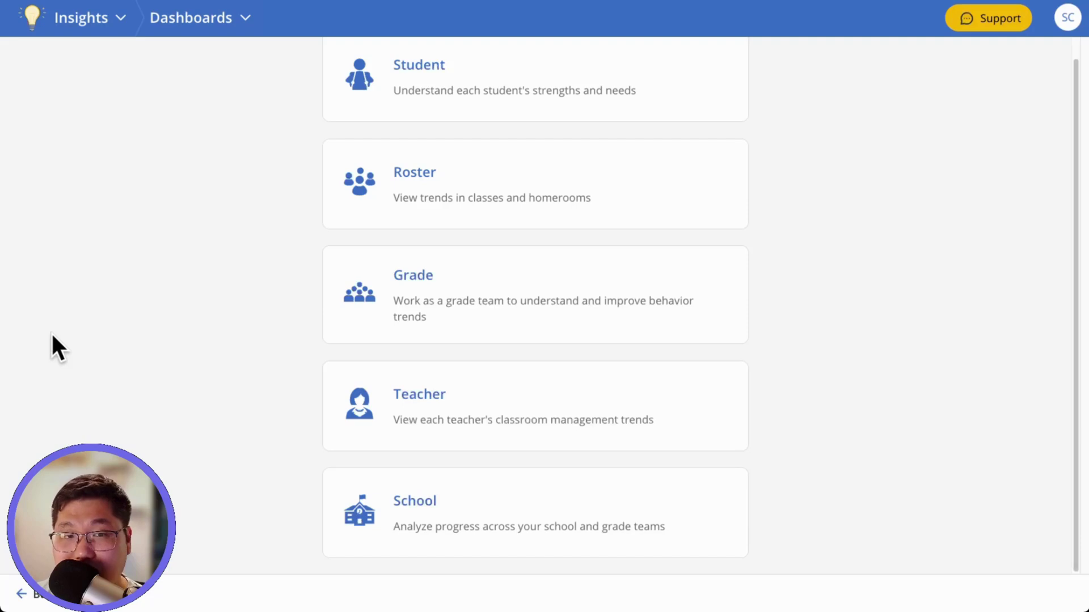
left_click(401, 503)
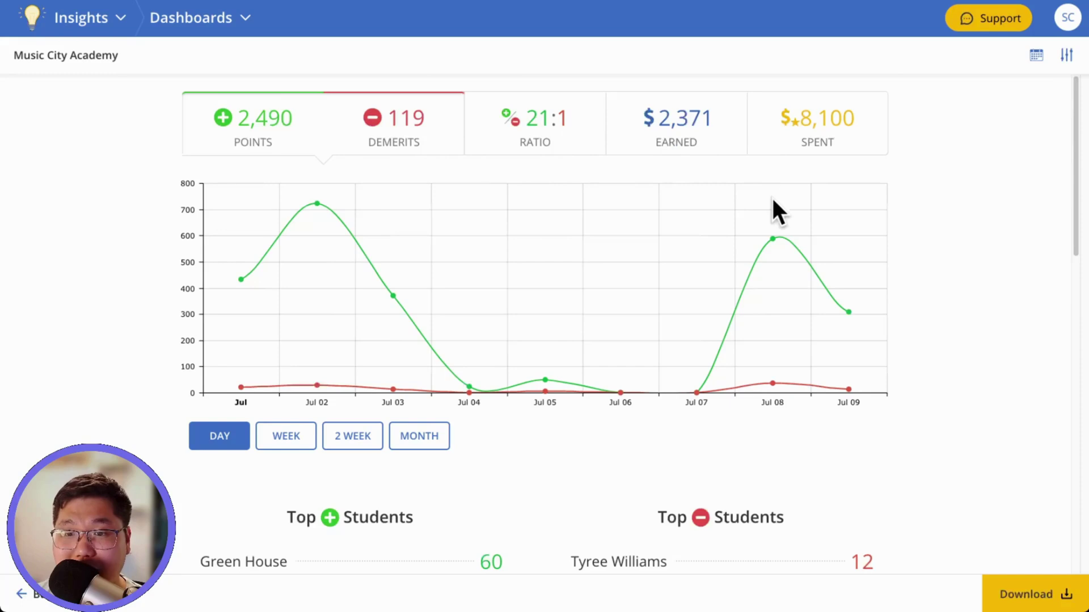
scroll(769, 207, "down", 2)
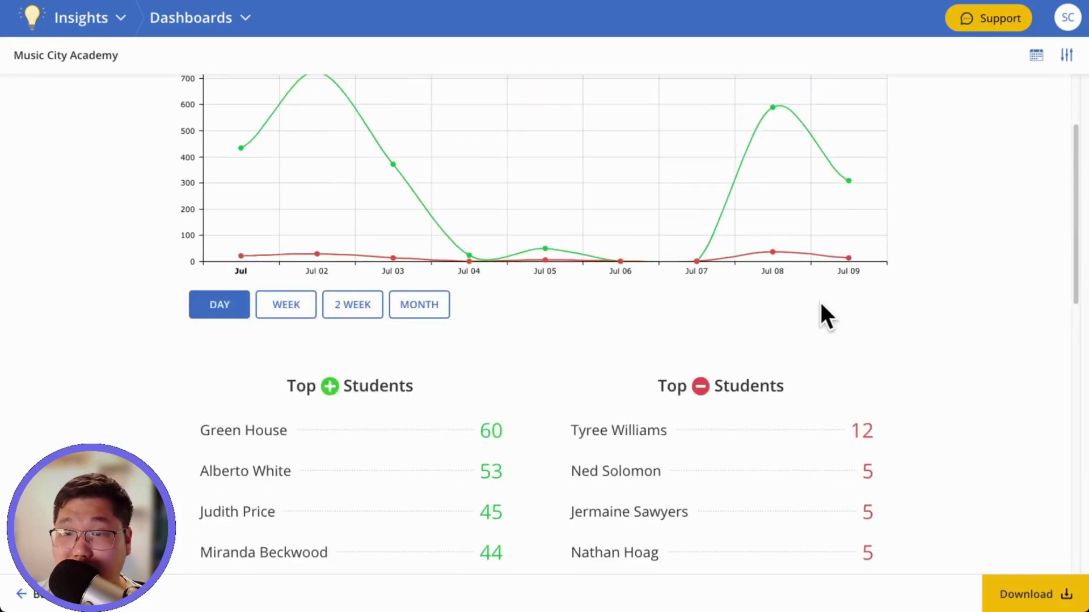
scroll(819, 300, "down", 4)
scroll(238, 383, "down", 4)
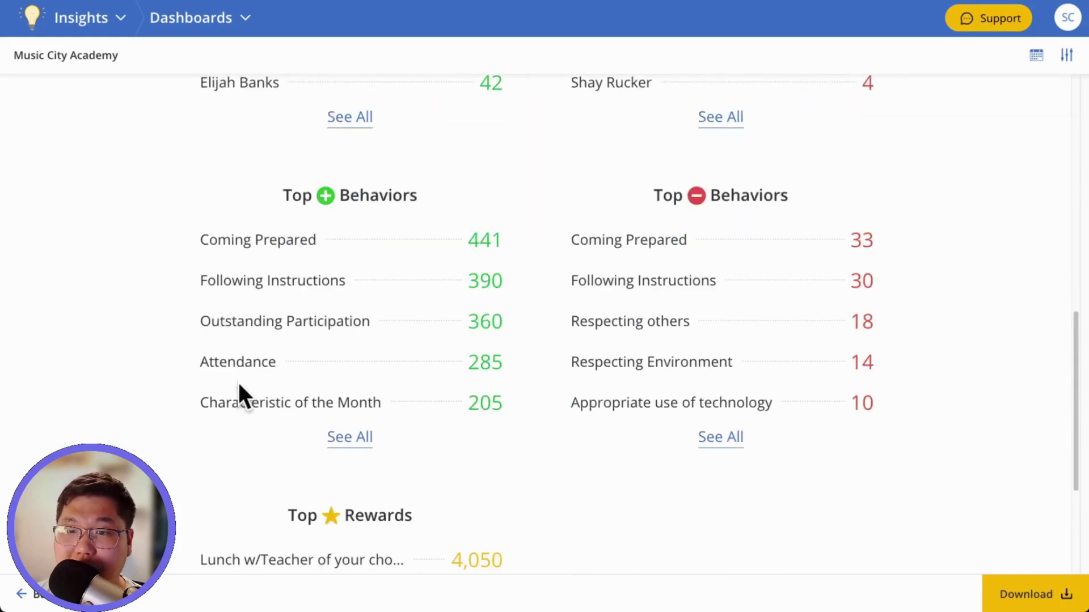
scroll(441, 343, "down", 3)
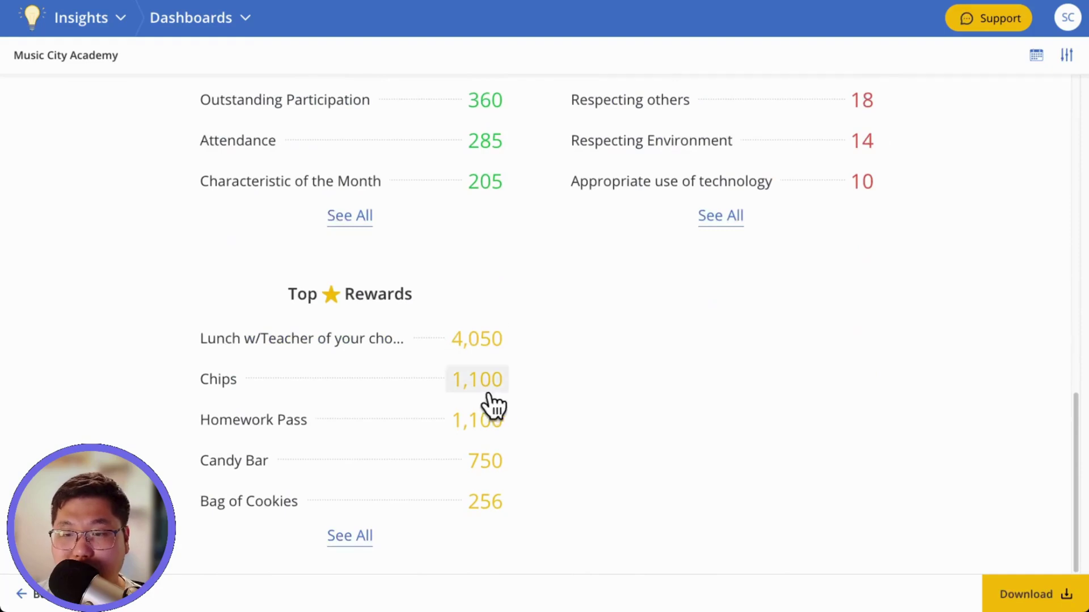
Open the Students scoreboard in Insights and sort it by merits from highest to lowest
left_click(229, 19)
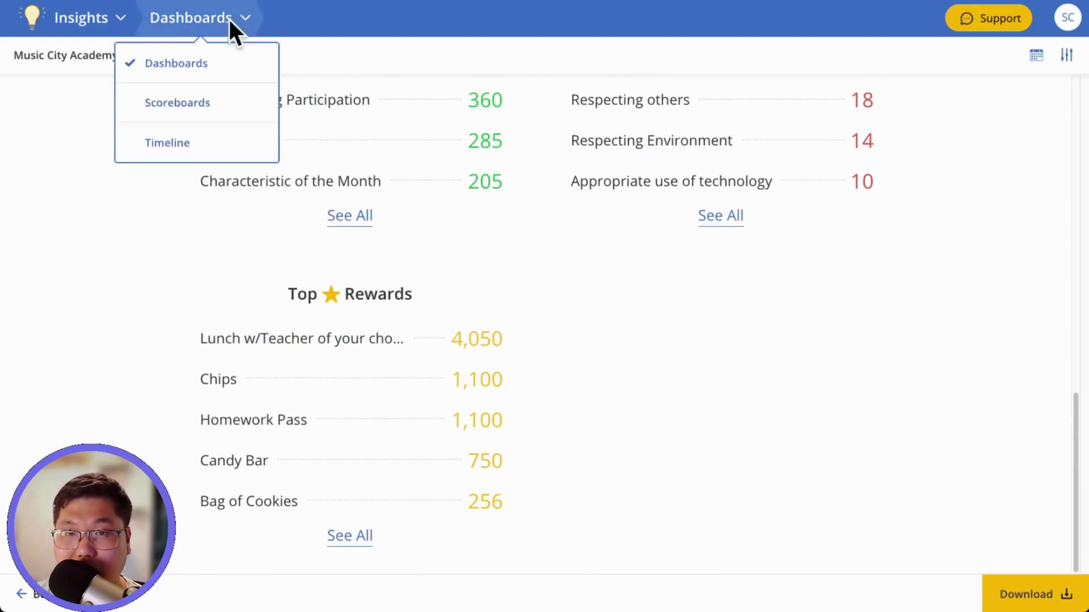
left_click(212, 105)
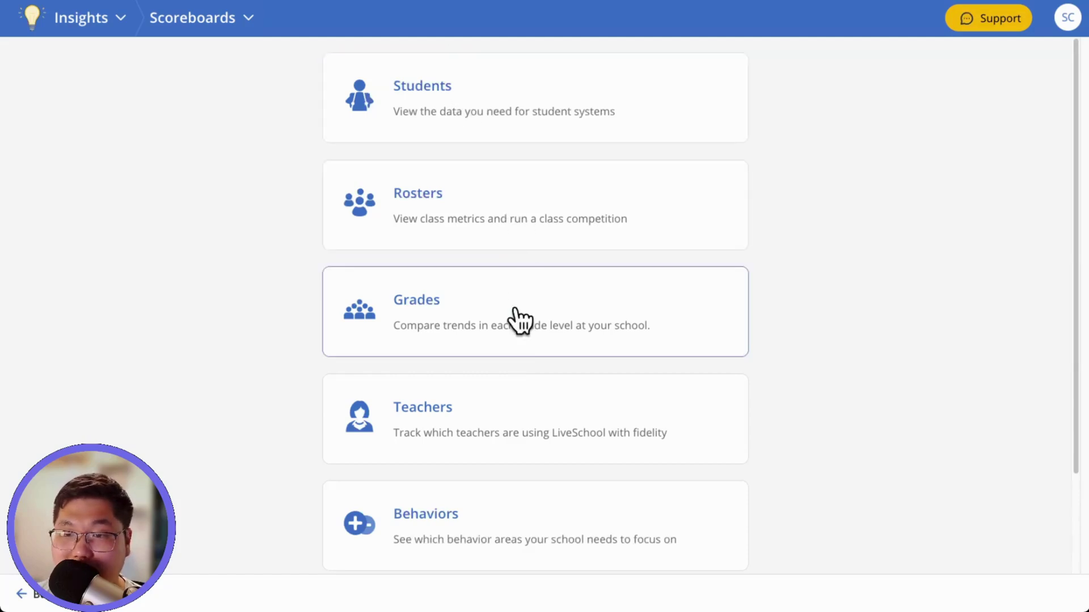
scroll(576, 446, "down", 2)
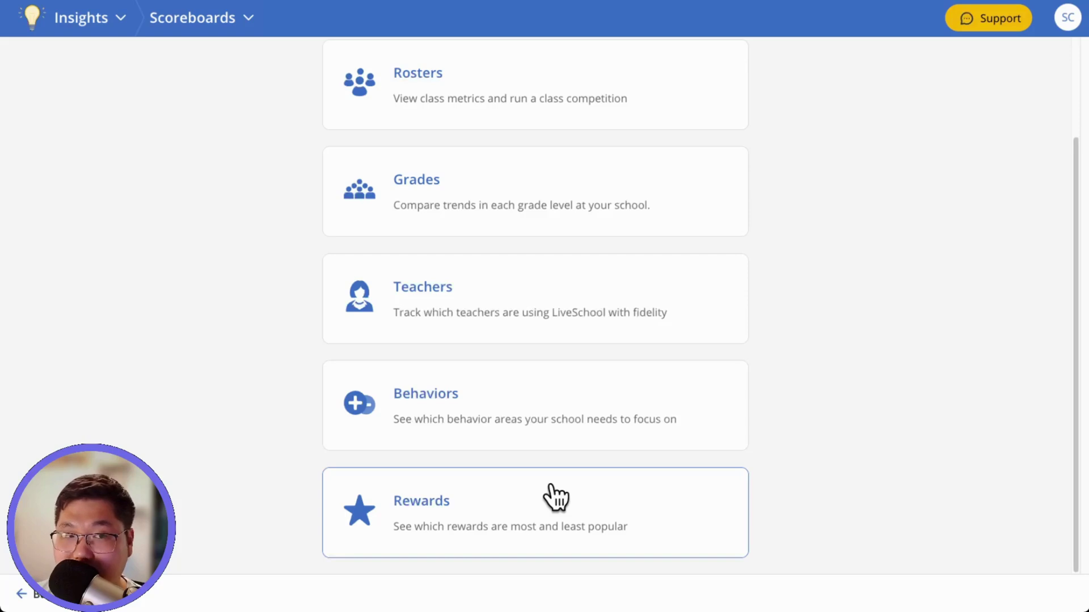
scroll(553, 498, "up", 2)
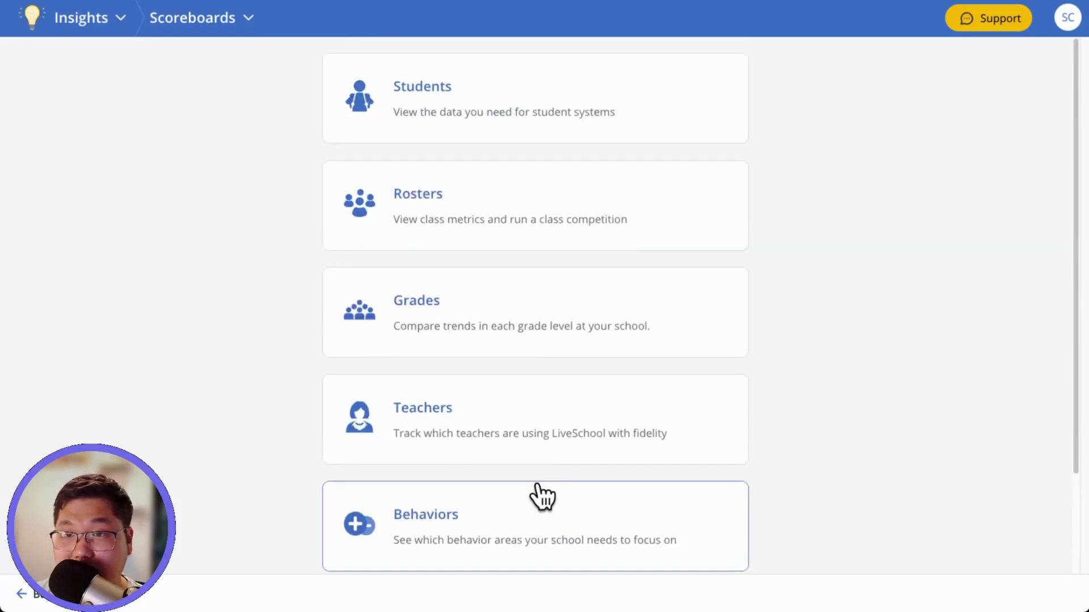
left_click(501, 110)
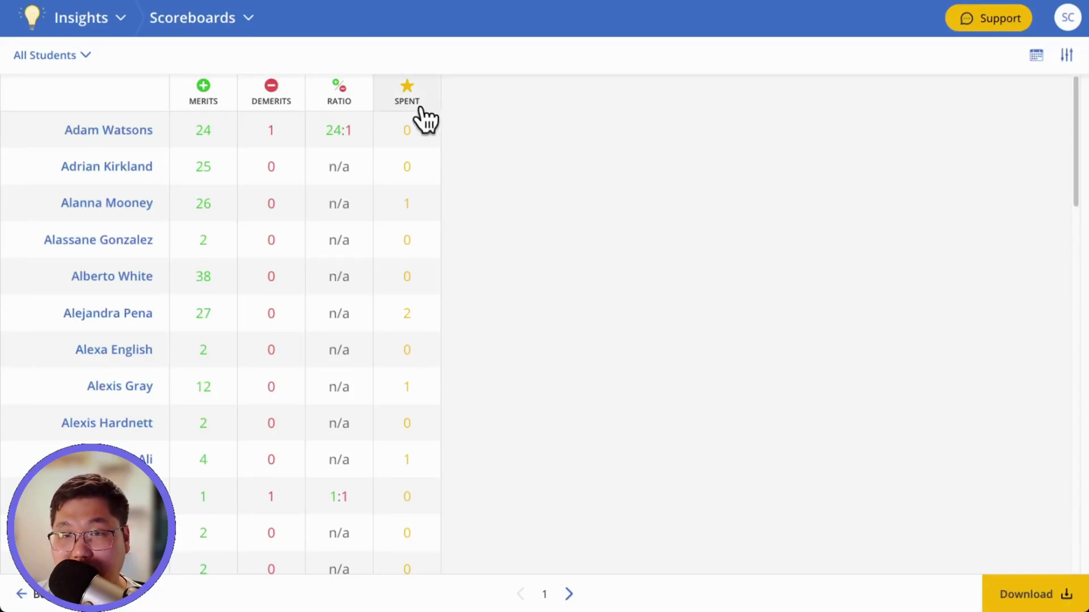
left_click(205, 100)
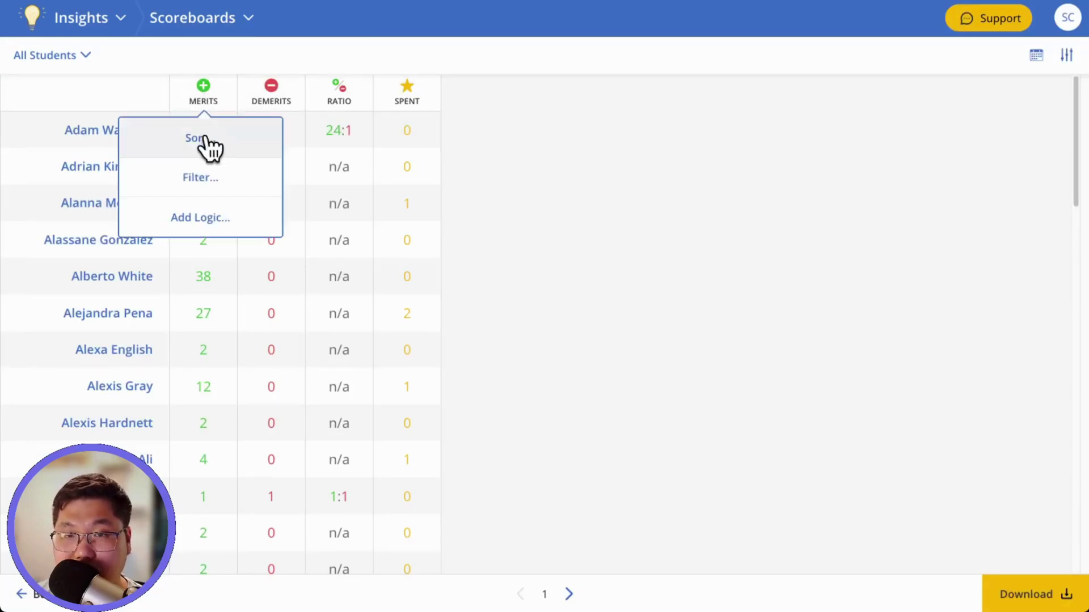
left_click(204, 142)
left_click(210, 137)
Examine the filter and sort options of the merits column without applying a filter
left_click(219, 108)
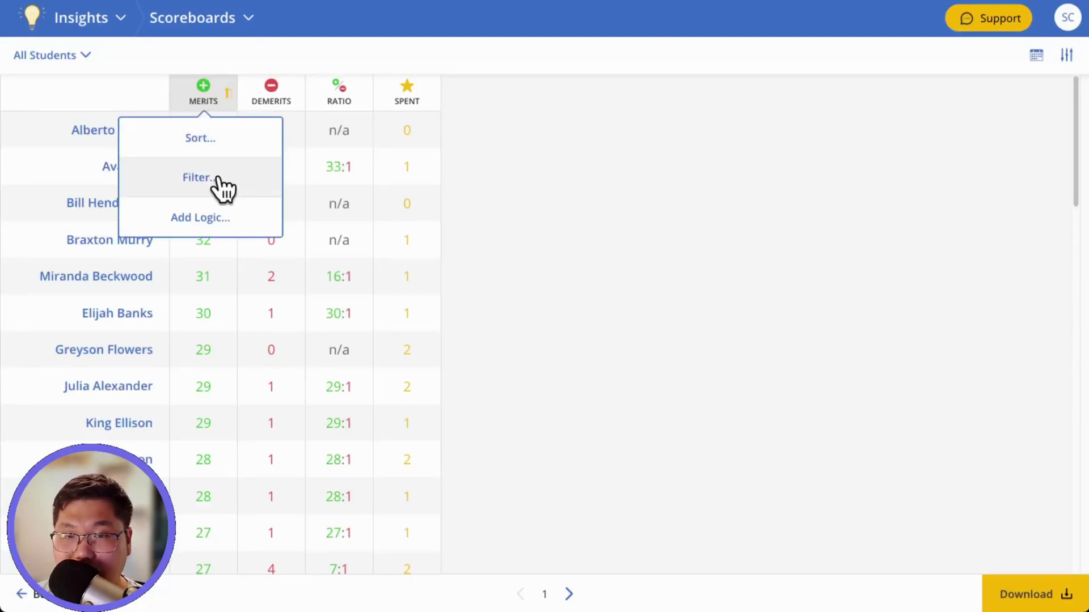
left_click(217, 179)
left_click(686, 199)
left_click(208, 107)
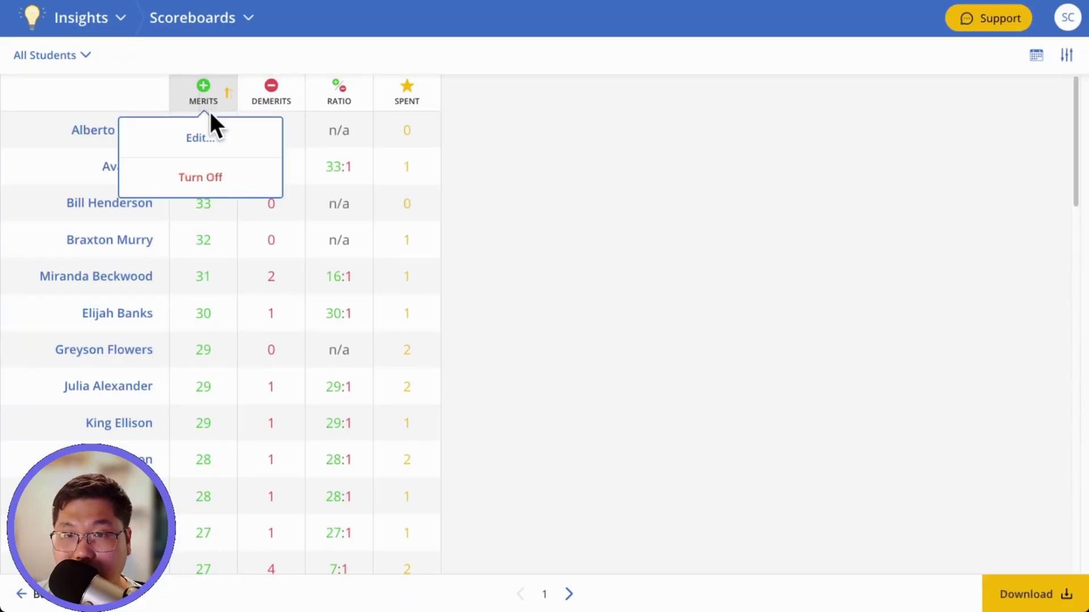
left_click(205, 141)
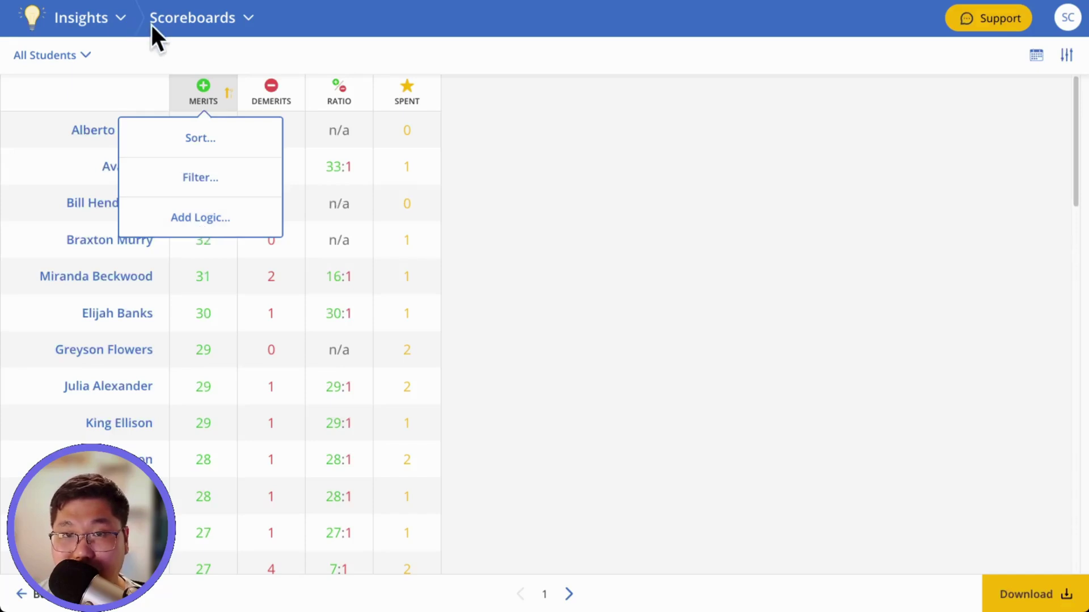
Open the Teachers scoreboard and sort it by merits from highest to lowest
left_click(187, 34)
left_click(177, 63)
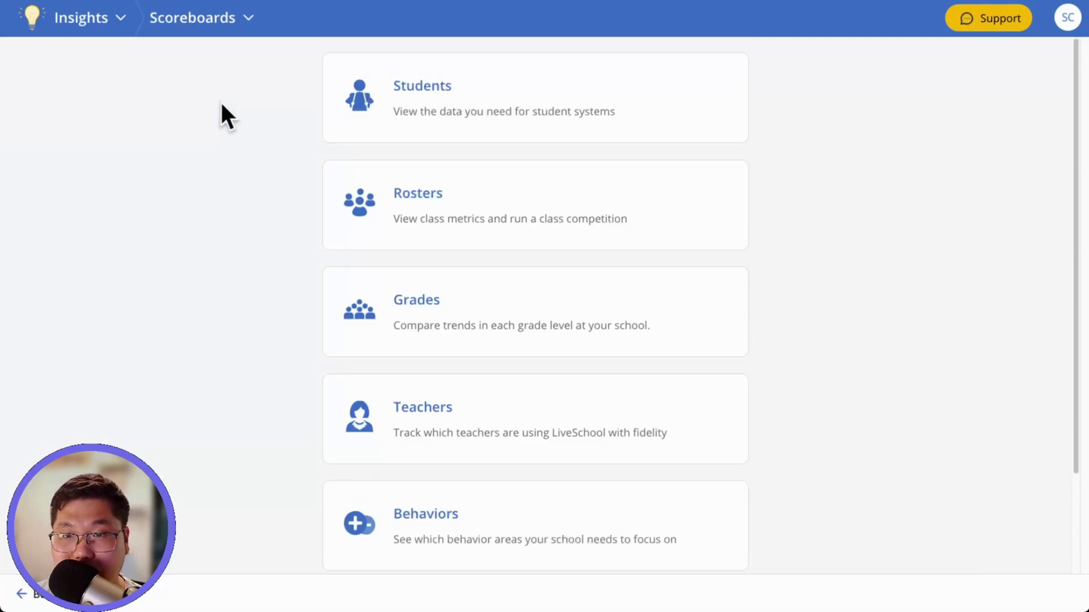
scroll(498, 341, "down", 2)
left_click(495, 320)
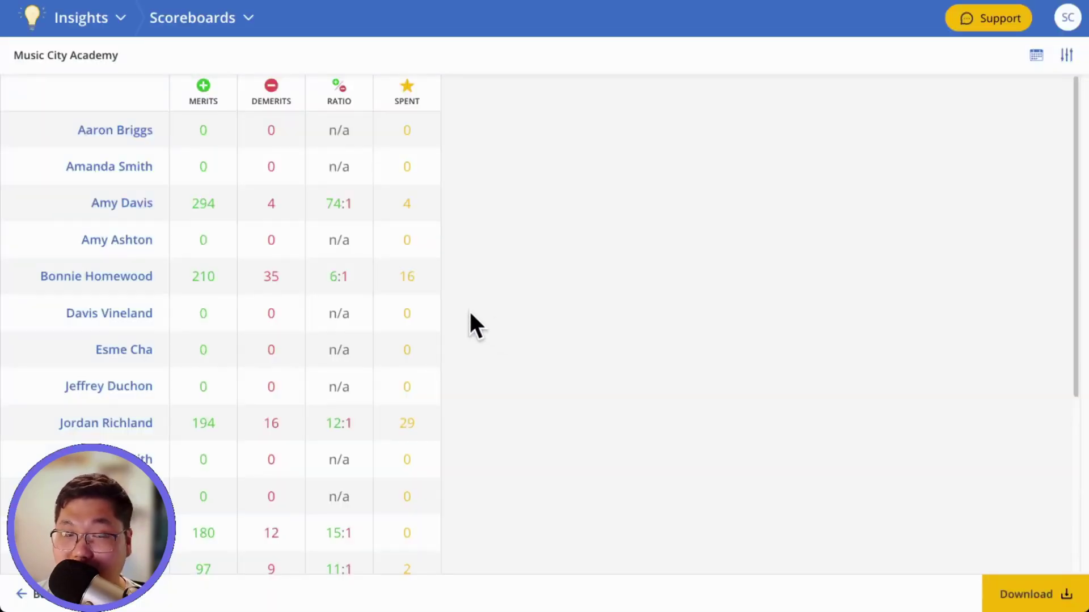
left_click(203, 97)
left_click(206, 139)
left_click(211, 141)
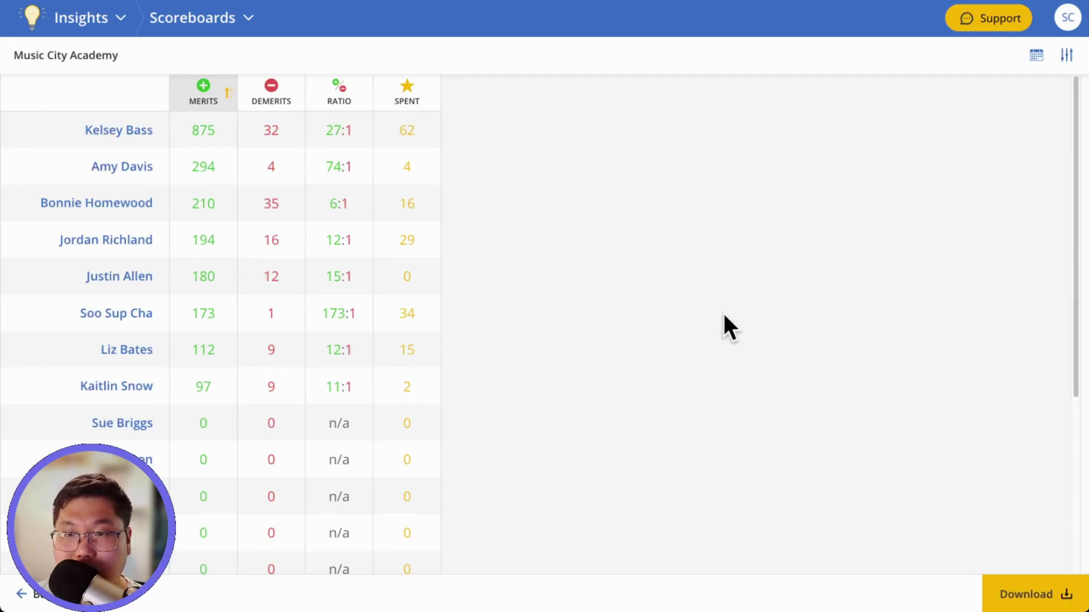
Open the school Timeline and examine its type and item filters without applying either
left_click(195, 20)
left_click(193, 143)
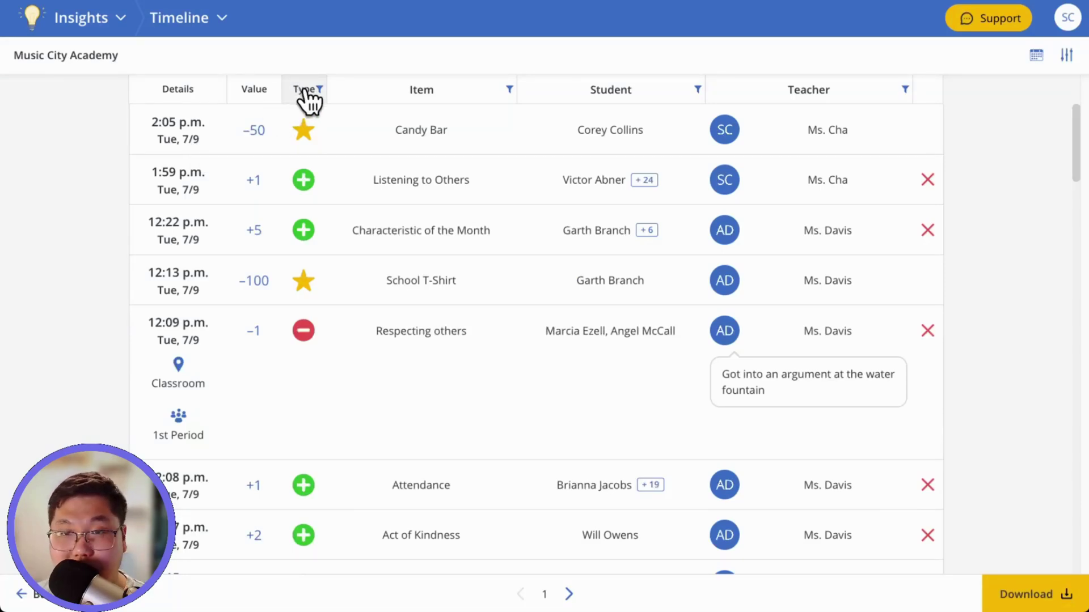
left_click(309, 93)
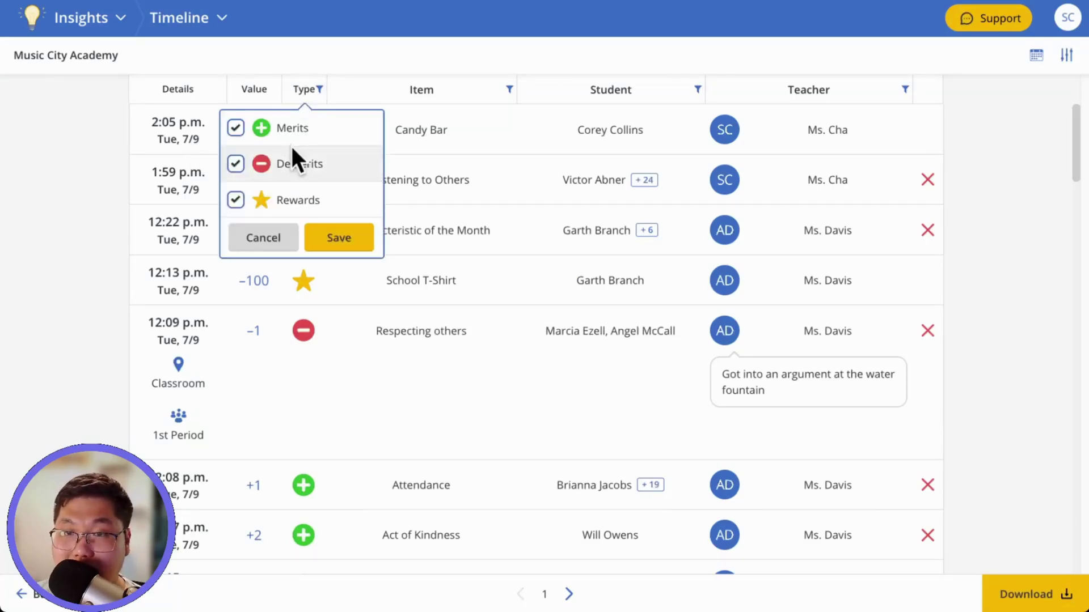
left_click(297, 89)
left_click(379, 89)
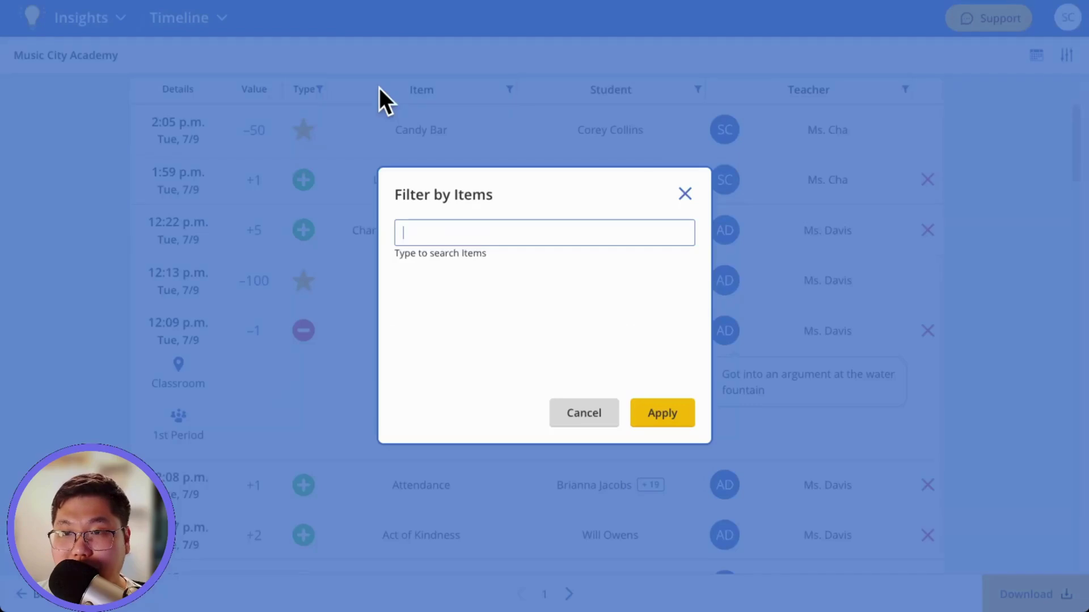
left_click(684, 194)
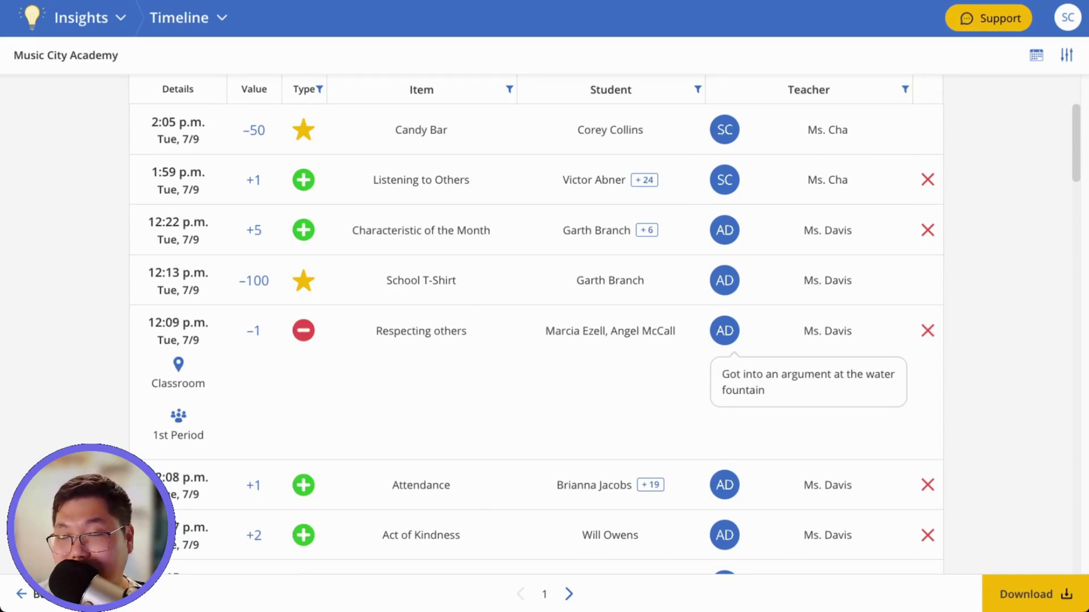
Return to the Insights overview and open the homeroom roster in Points
left_click(119, 22)
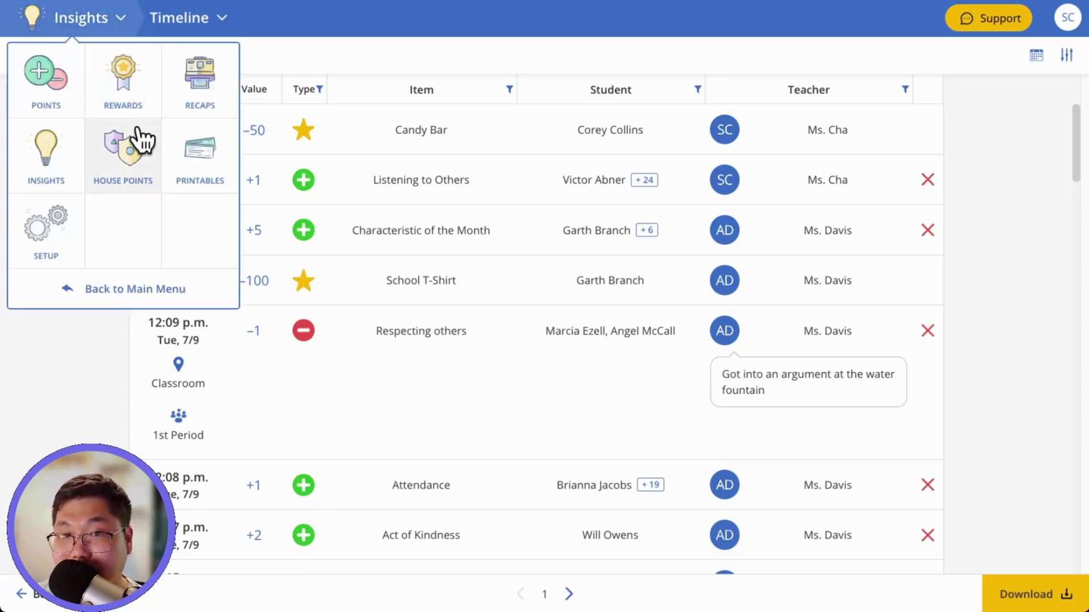
left_click(72, 162)
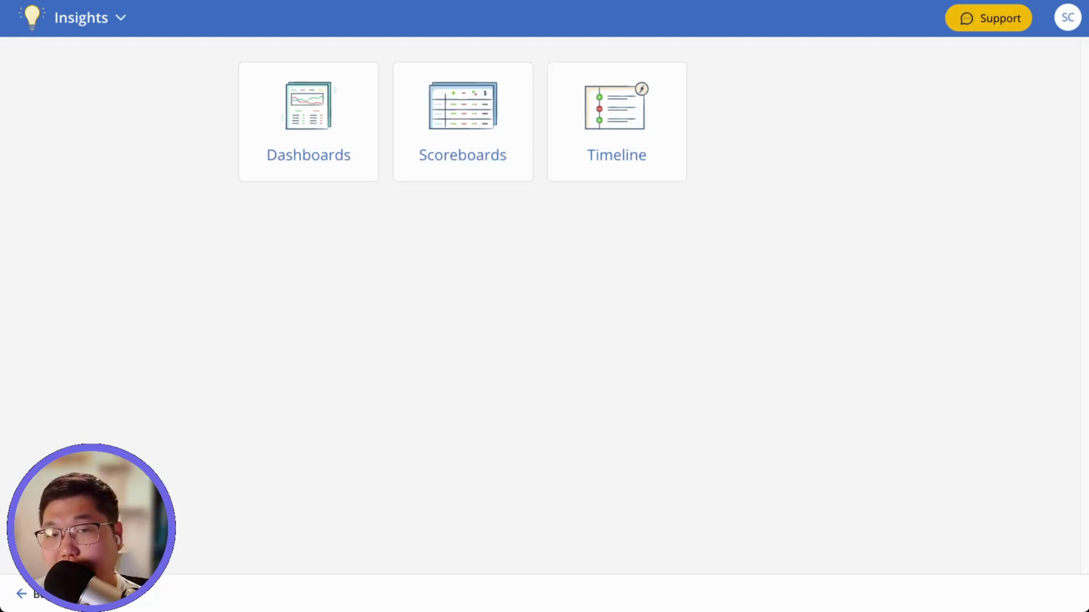
left_click(96, 22)
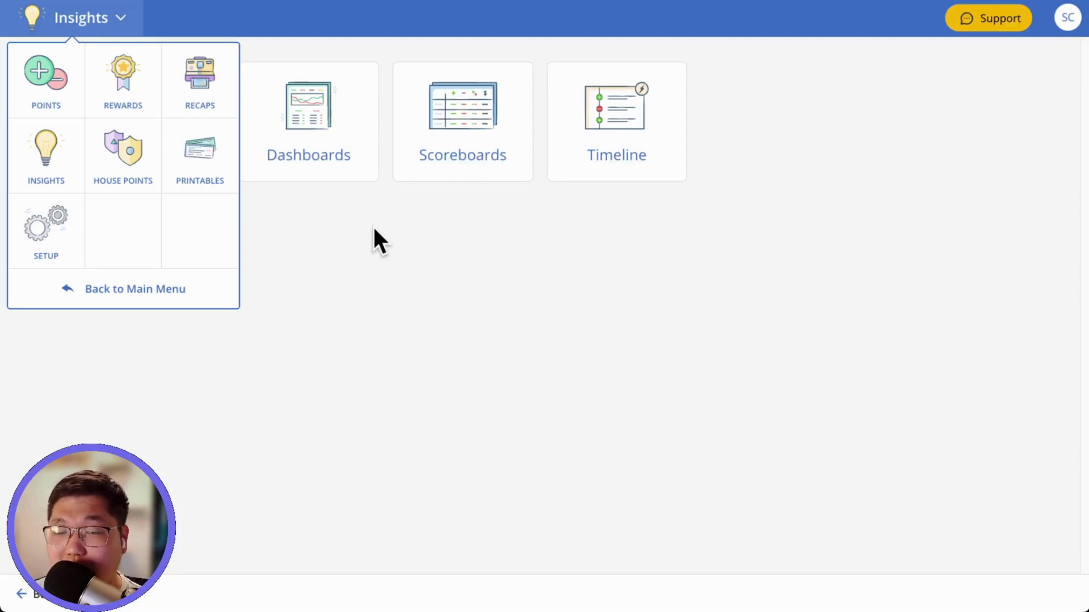
left_click(51, 96)
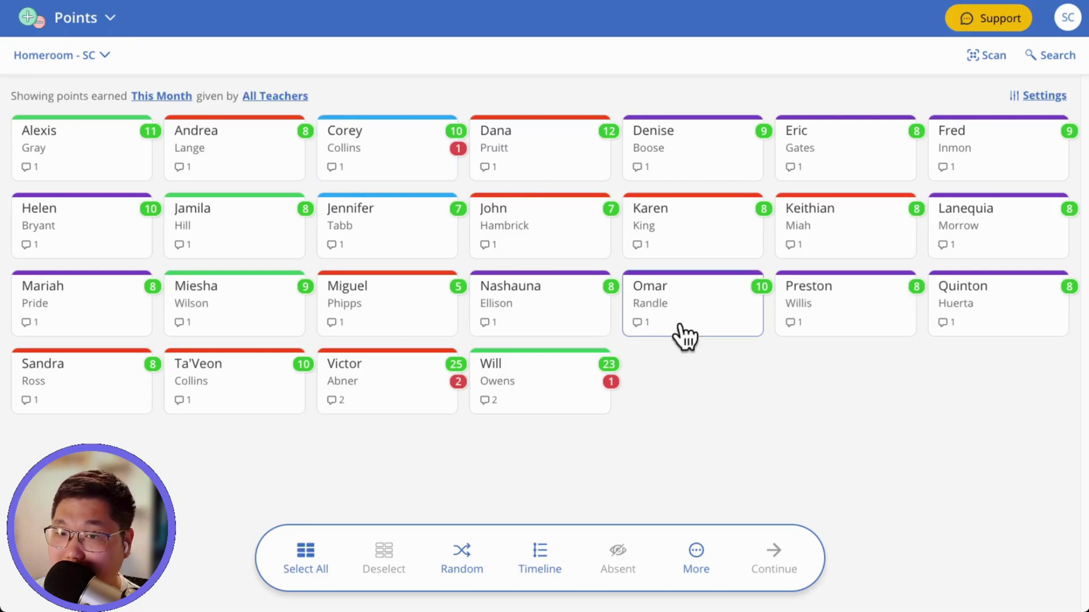
Open the House Points dashboard to view each house's total, and return to the main menu
left_click(90, 22)
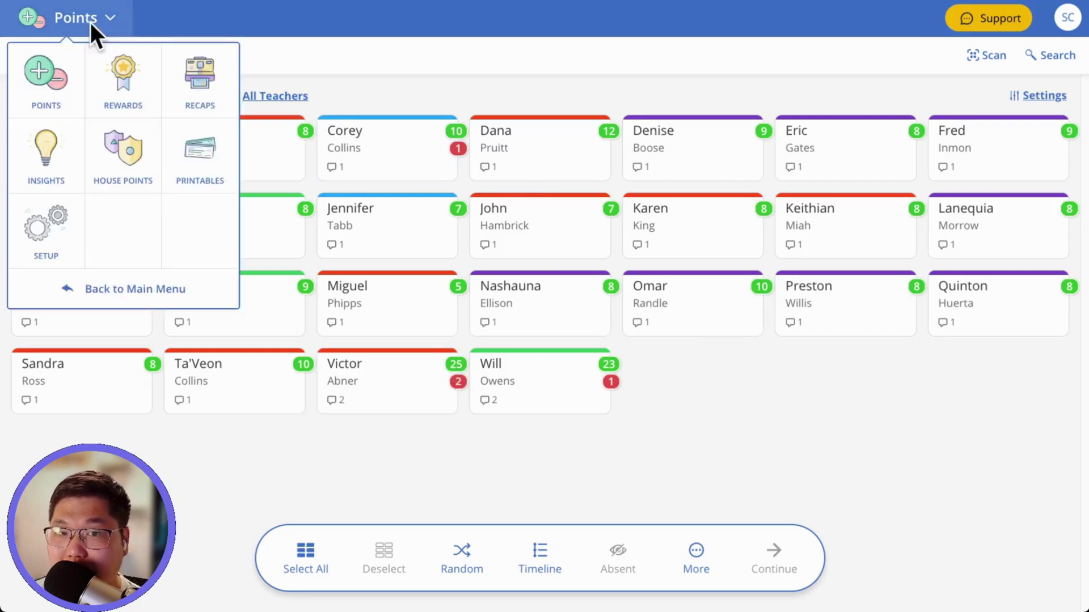
left_click(128, 151)
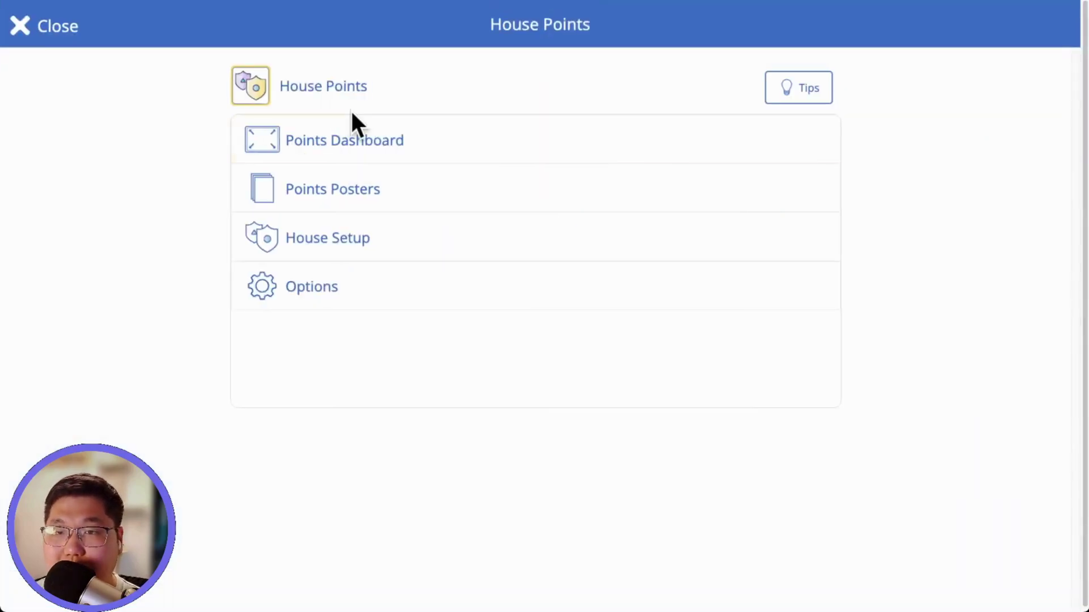
left_click(359, 130)
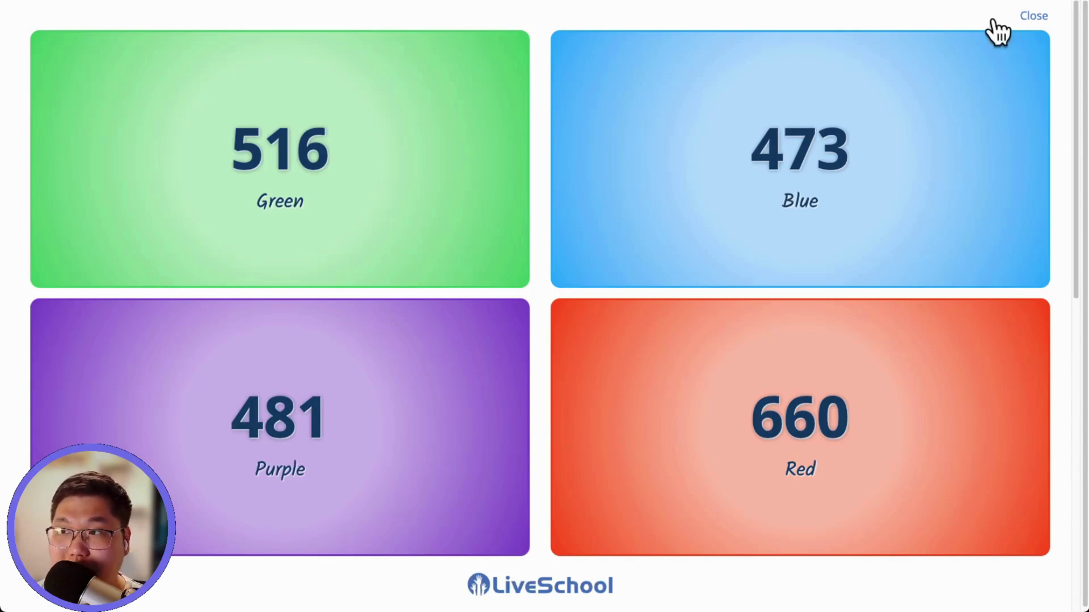
left_click(1033, 15)
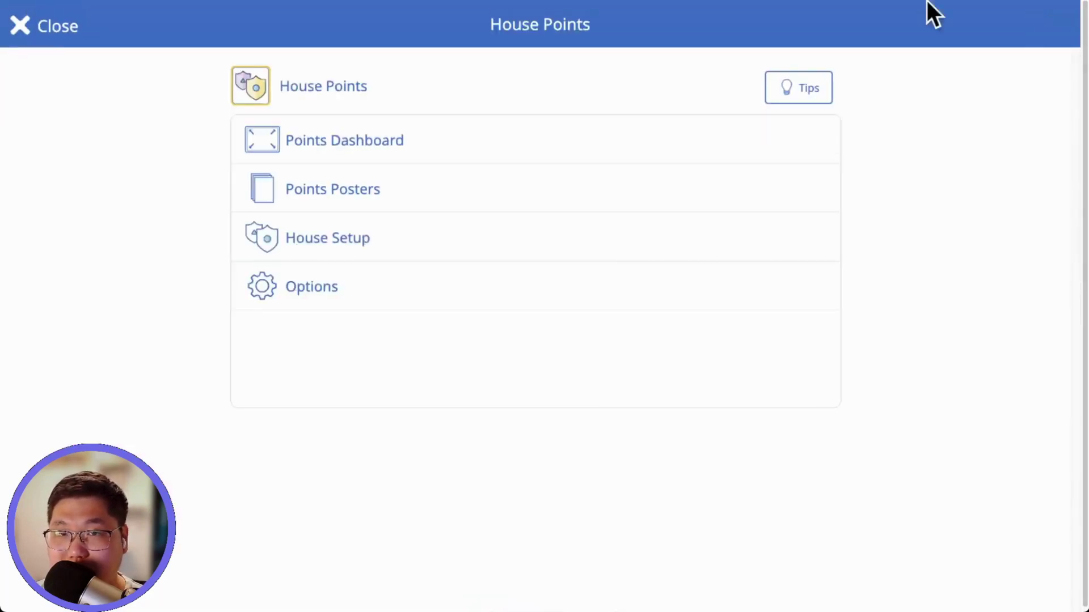
left_click(23, 24)
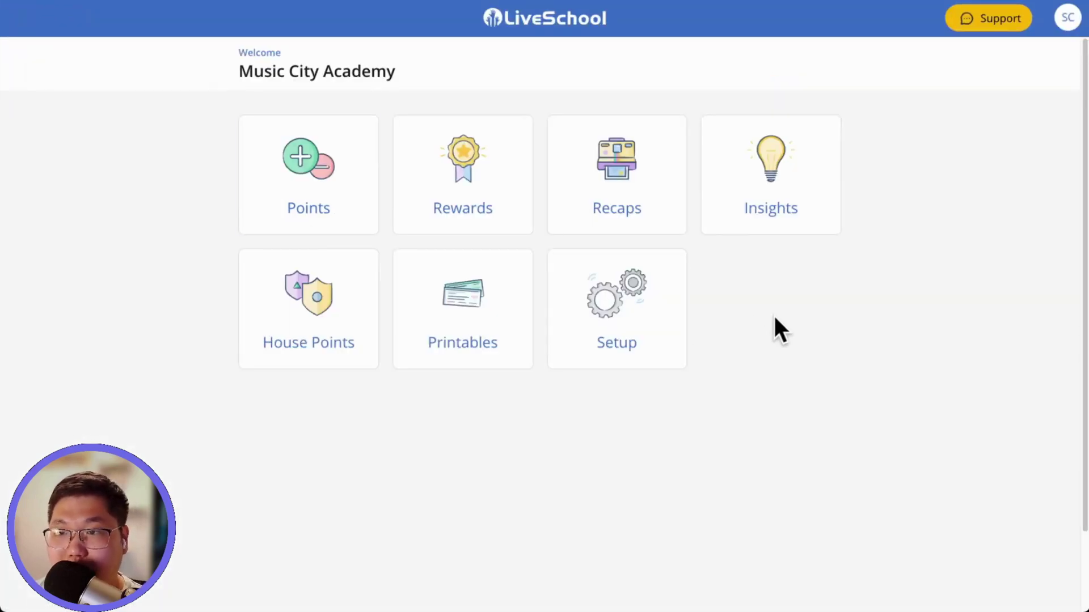
Open Recaps and view the recap of the first student in the student list
left_click(617, 202)
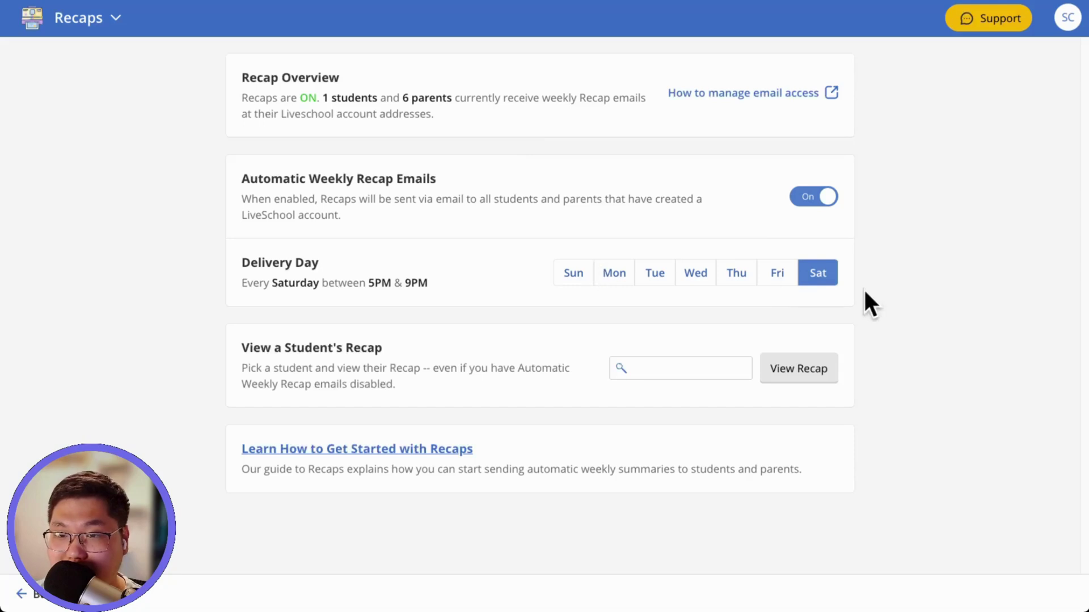
left_click(648, 374)
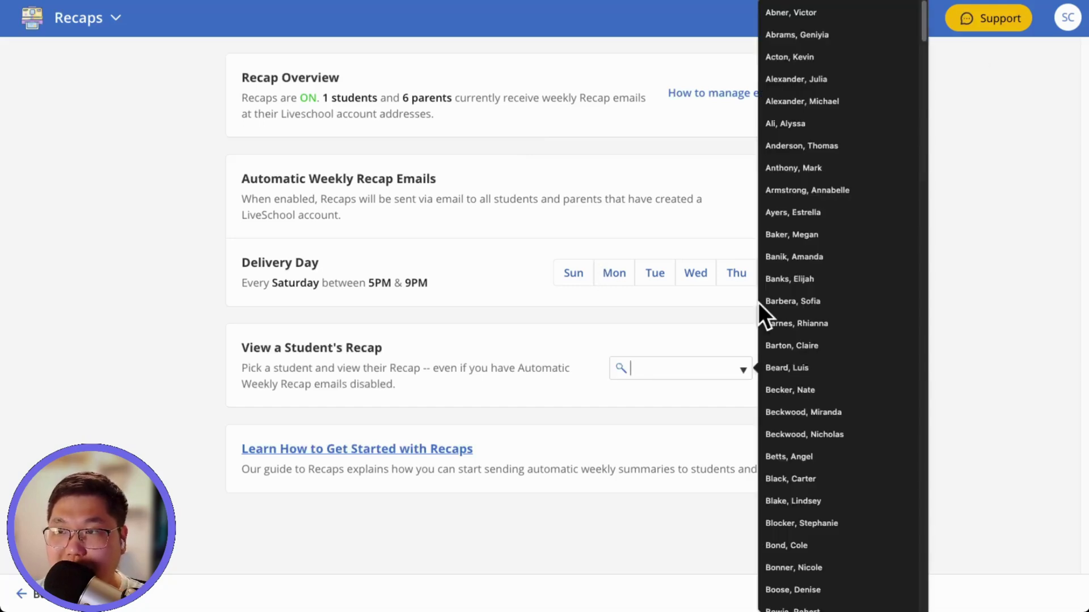
left_click(828, 15)
left_click(794, 376)
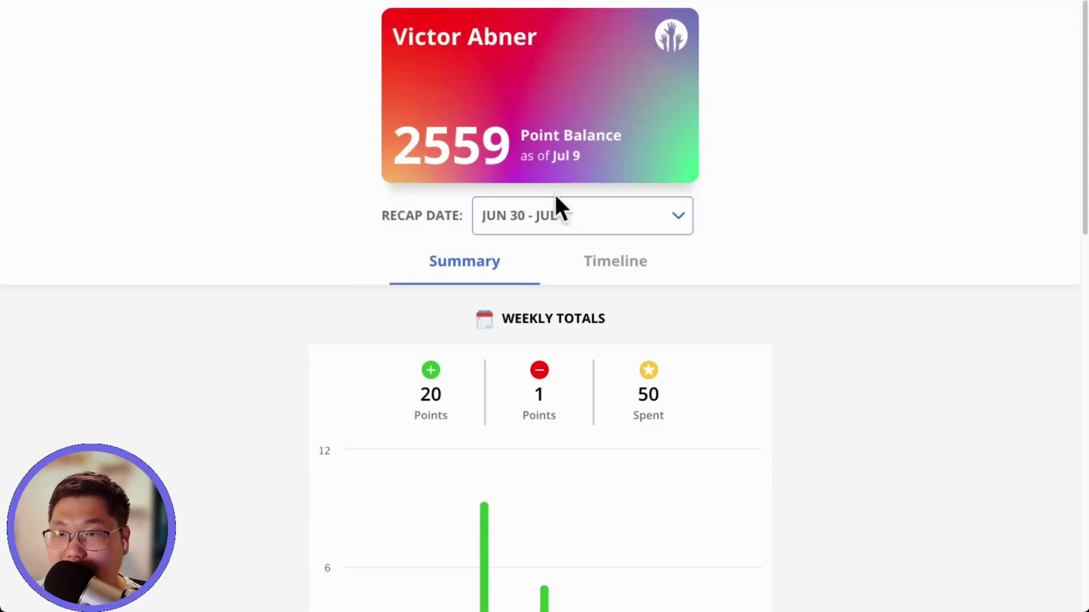
Examine the weekly totals chart and the top positive and negative behaviors in the student's recap summary
scroll(580, 240, "down", 3)
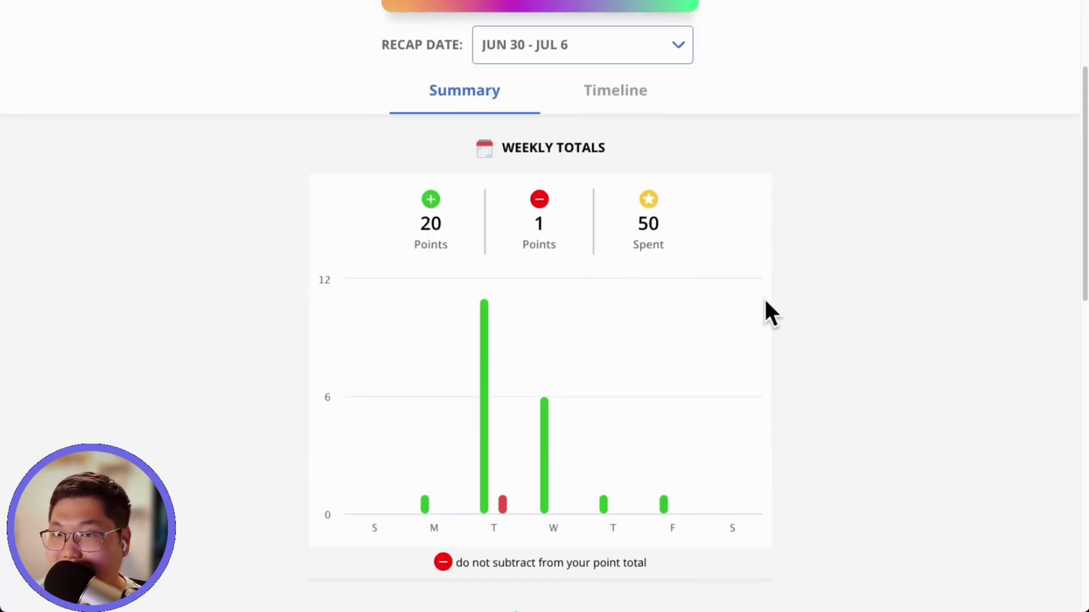
scroll(762, 312, "down", 10)
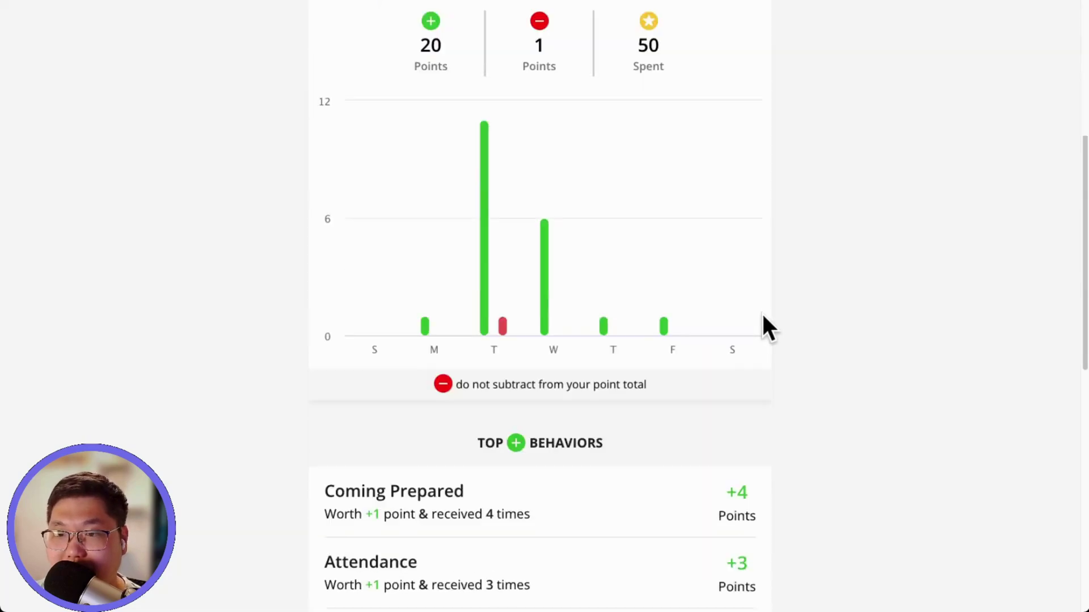
scroll(764, 317, "down", 4)
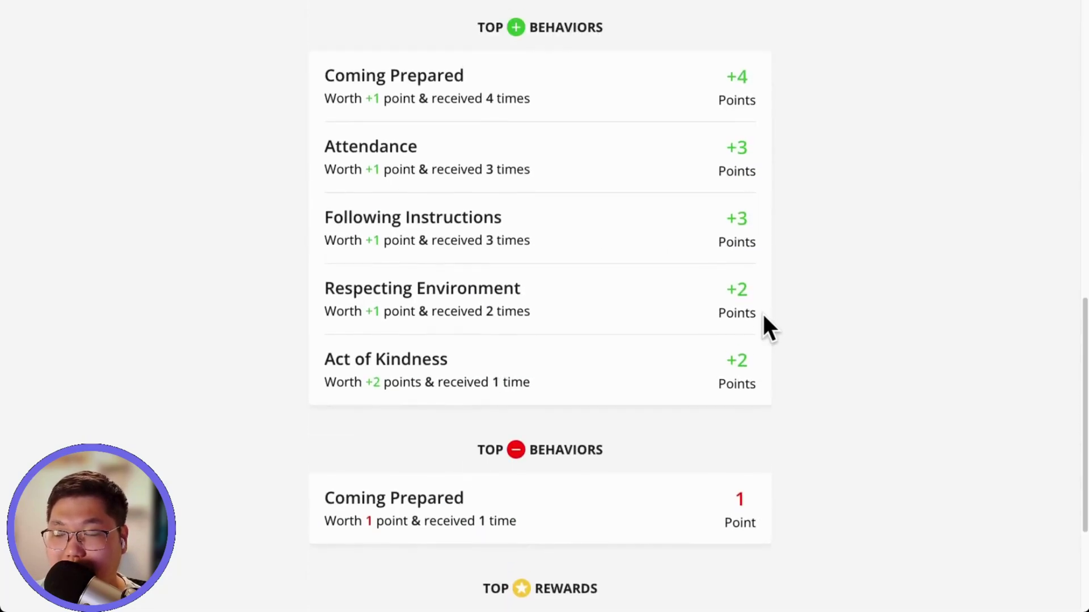
scroll(763, 312, "up", 14)
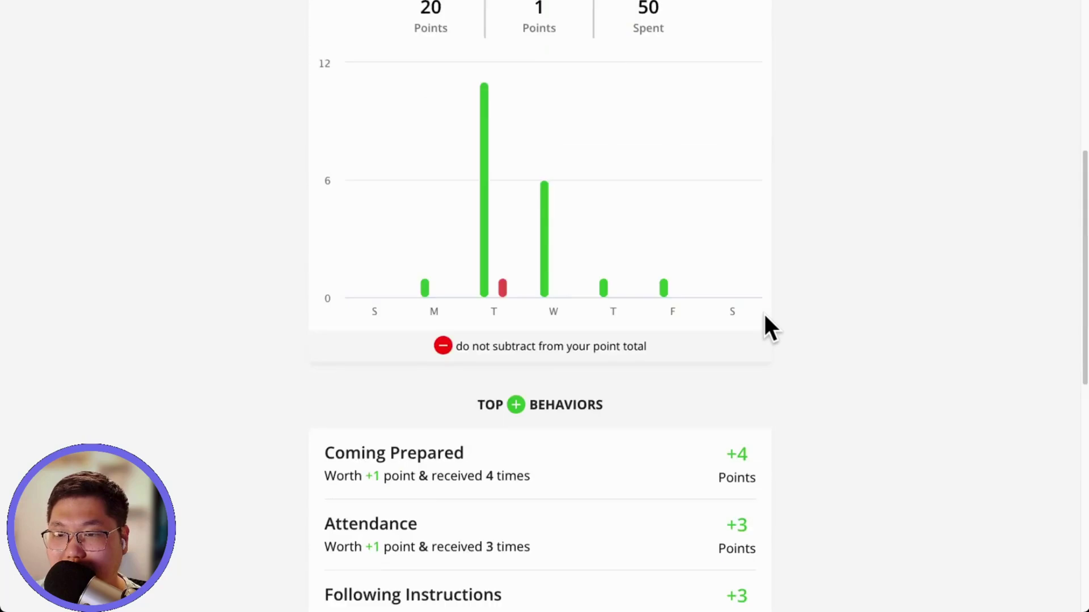
Examine the recap's Timeline of daily point entries and return to the Recaps settings page
left_click(624, 278)
scroll(692, 299, "down", 3)
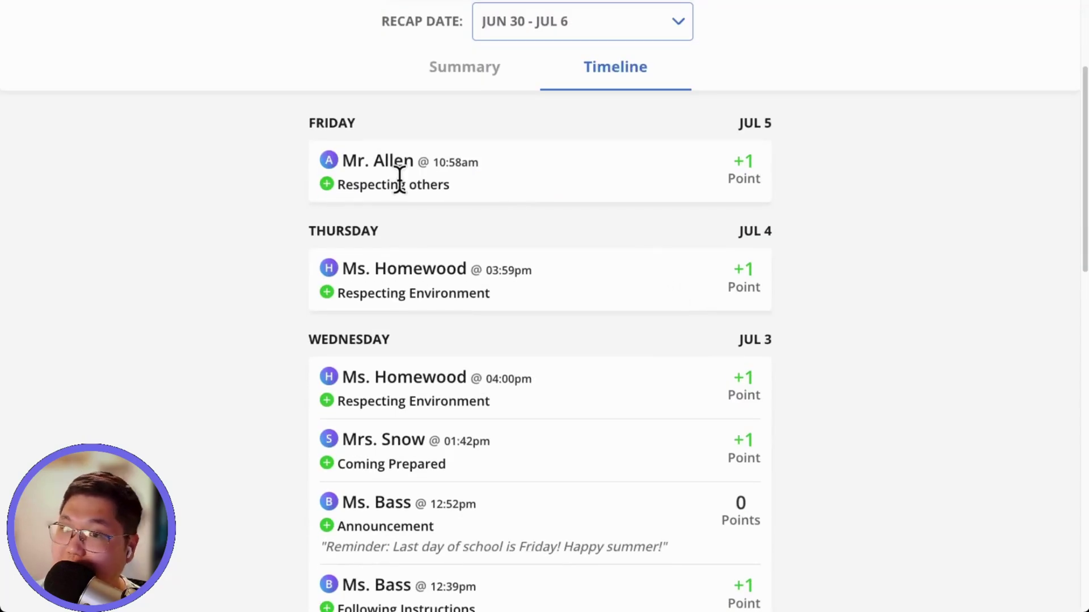
scroll(249, 199, "up", 3)
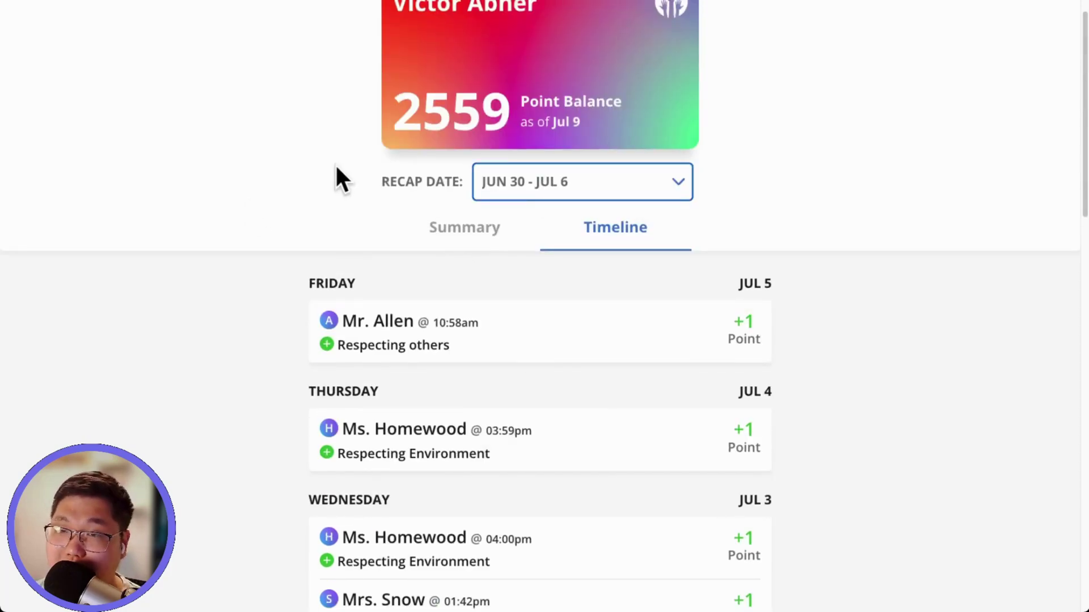
left_click(336, 168)
scroll(326, 150, "up", 1)
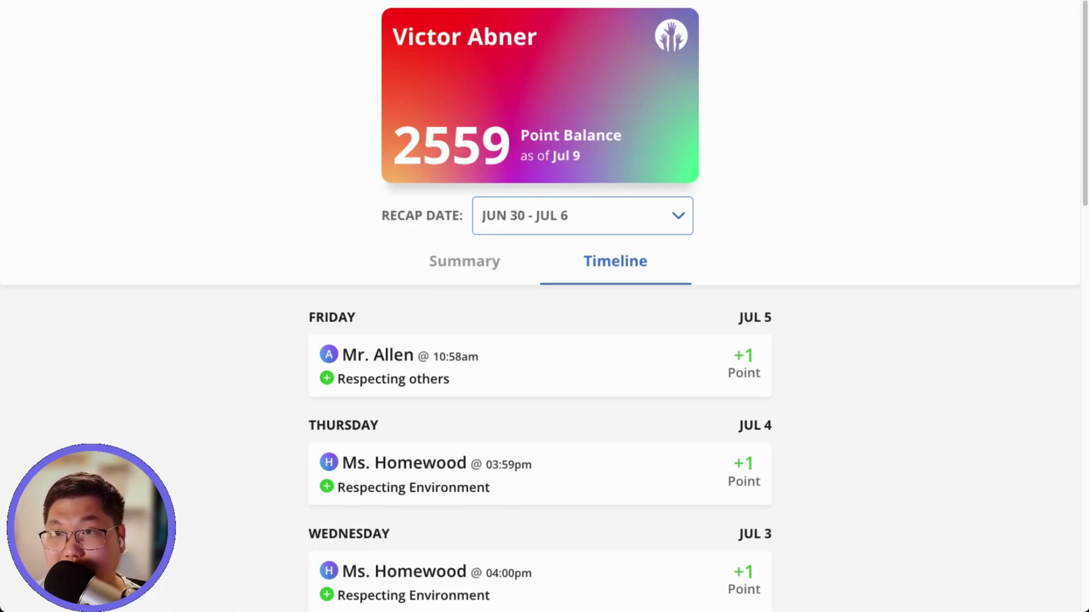
left_click(450, 1)
Open Printables and set the report to display points as Paycheck
left_click(85, 23)
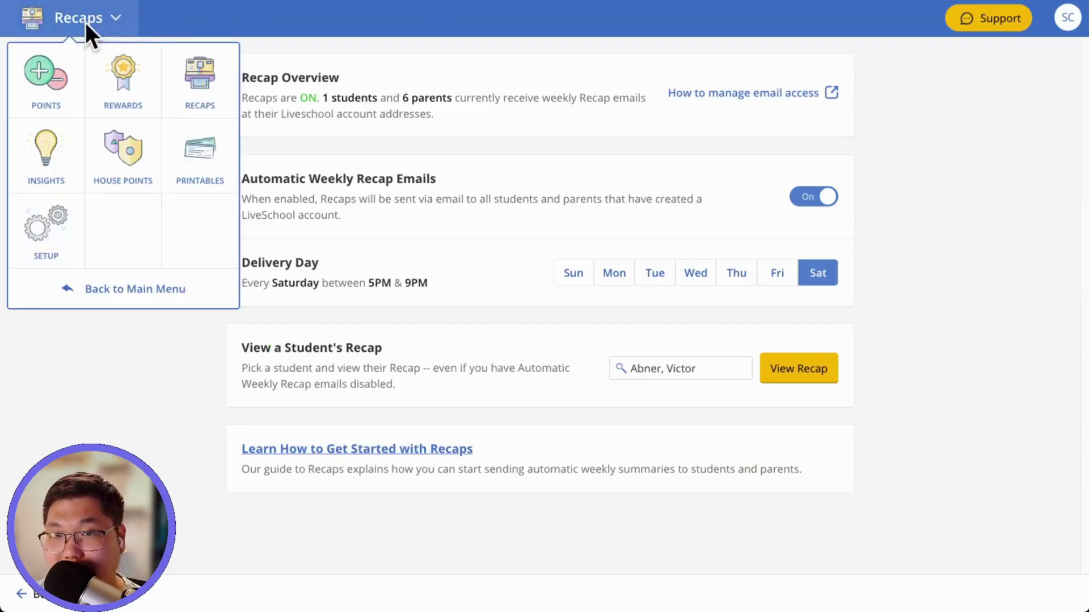
left_click(200, 181)
scroll(438, 340, "down", 2)
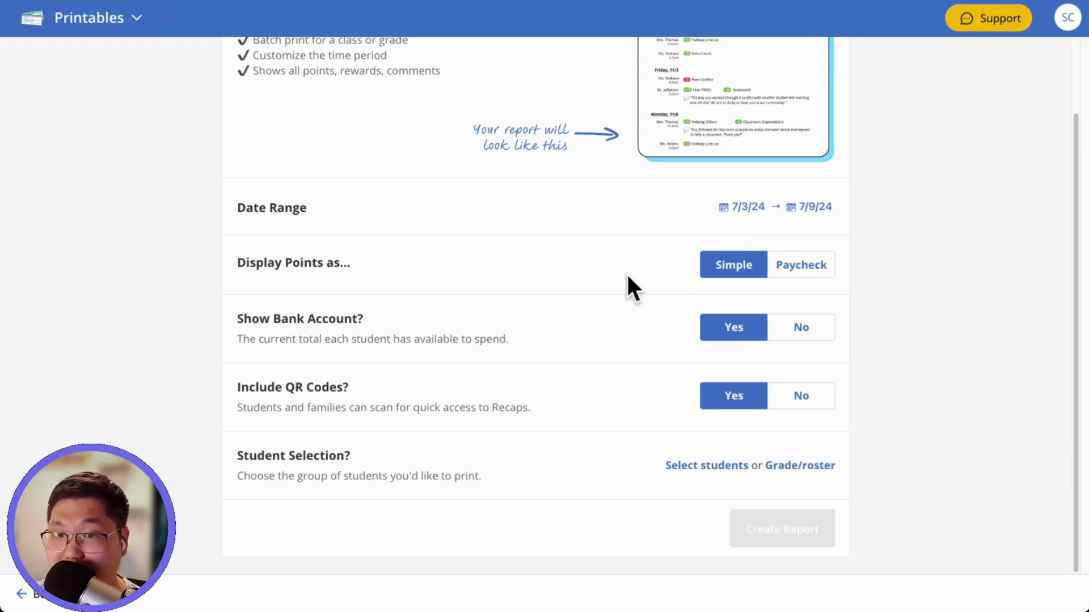
scroll(703, 275, "up", 1)
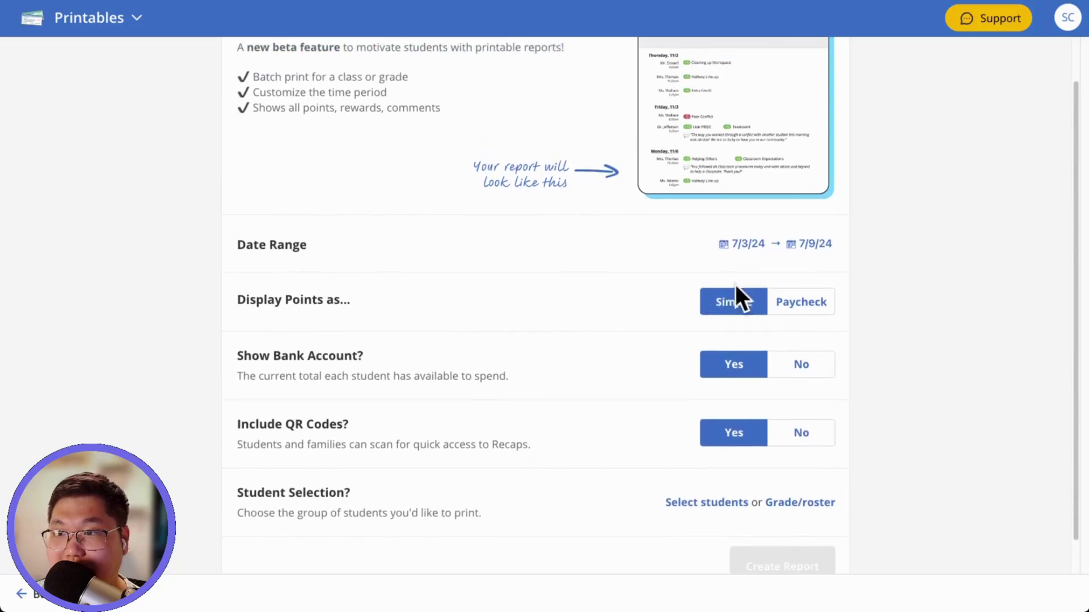
left_click(783, 304)
scroll(802, 311, "up", 1)
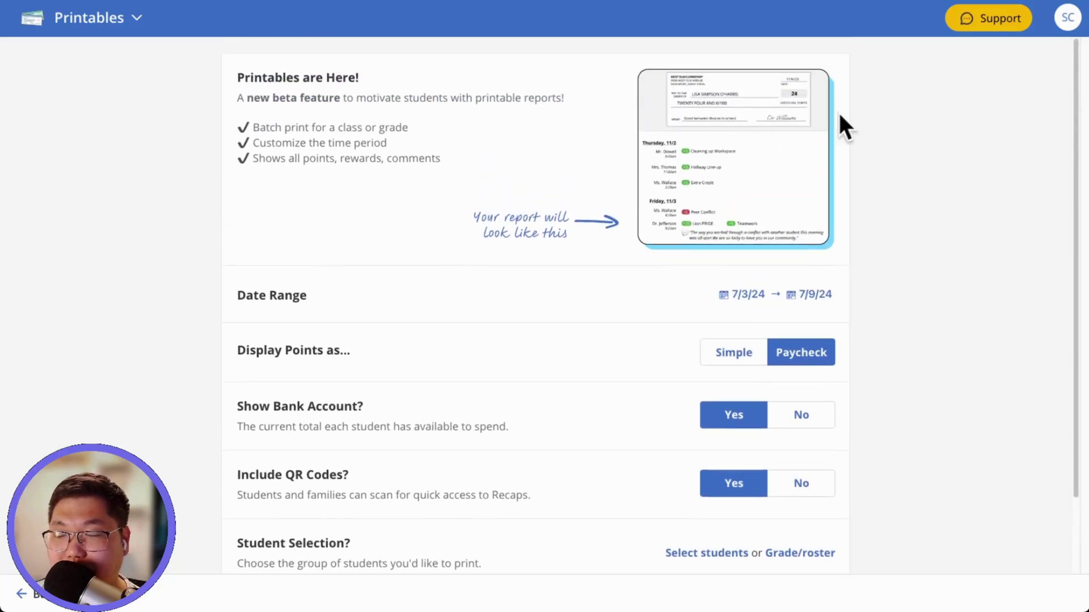
scroll(601, 341, "down", 1)
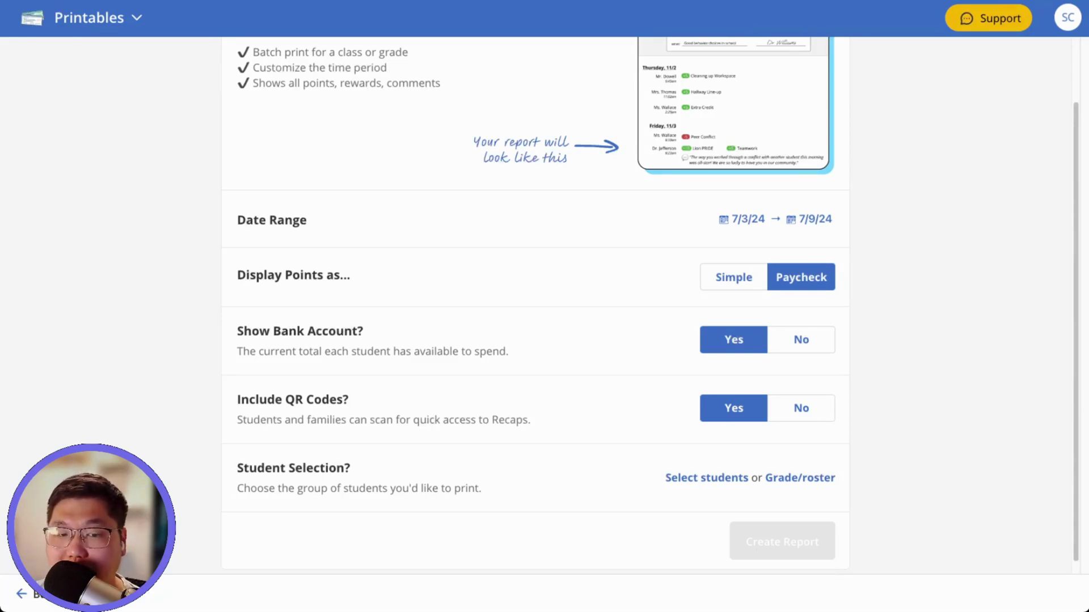
Open the Students list in Setup and examine the student records and export option
left_click(83, 25)
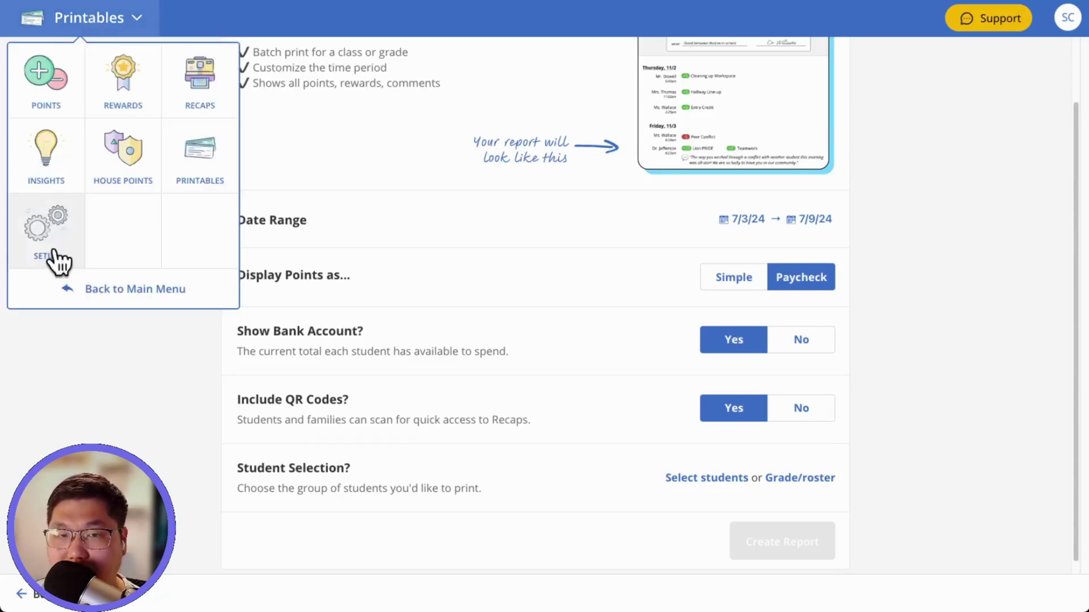
left_click(53, 243)
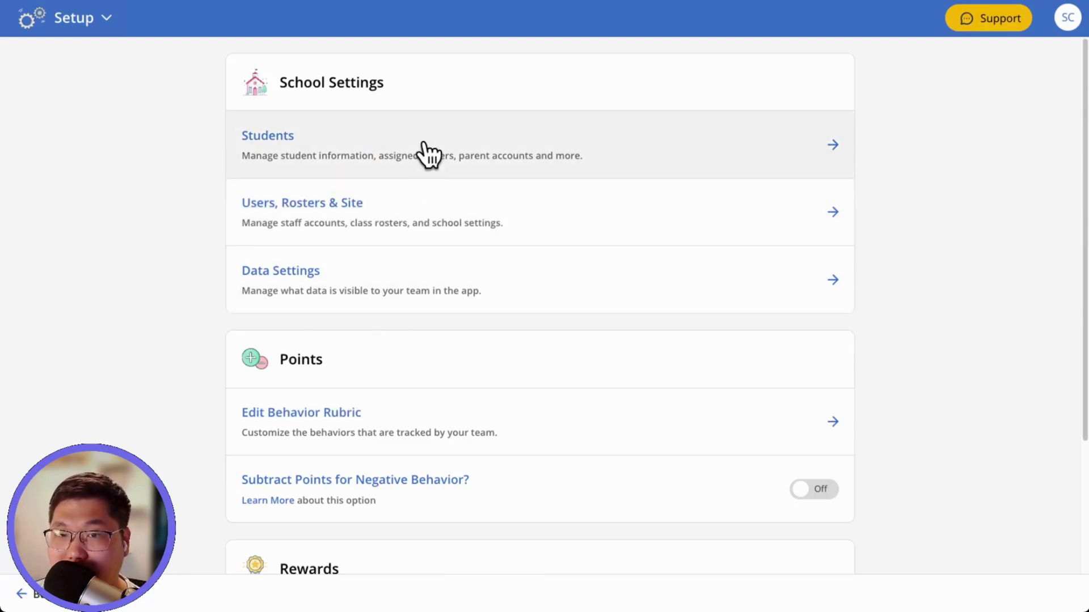
left_click(426, 155)
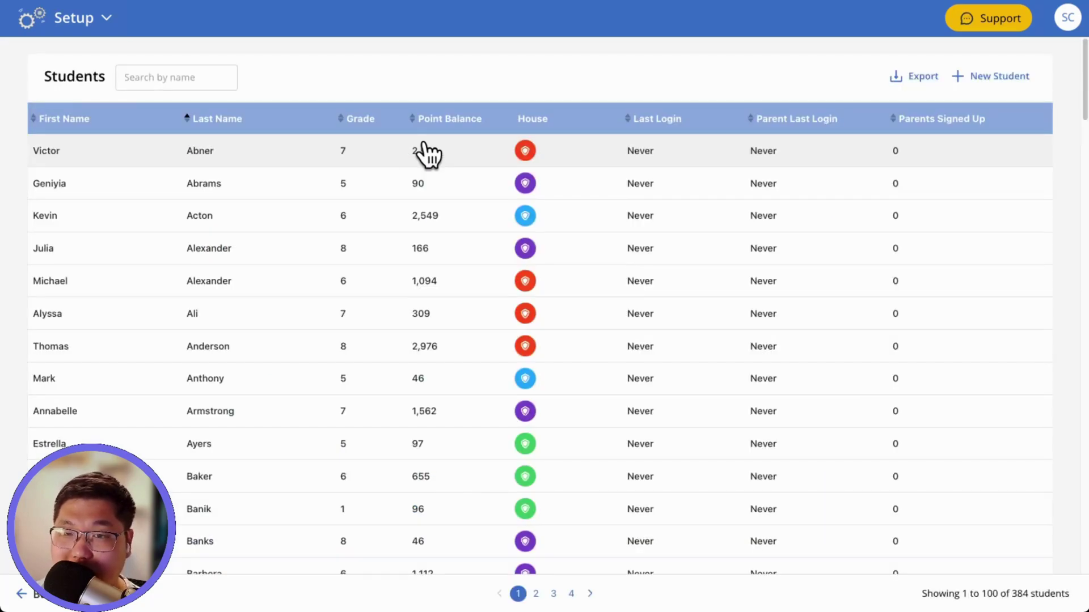
scroll(406, 309, "down", 5)
scroll(406, 309, "up", 5)
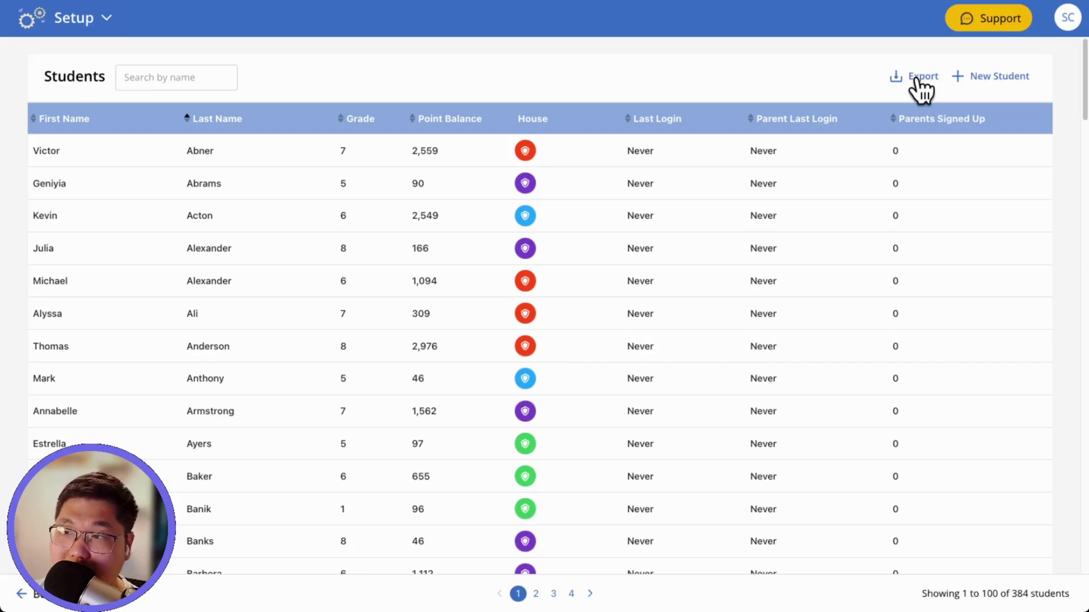
Open the first student's record and examine its access, house and roster settings, including the Add To House choices, without assigning anything
left_click(169, 148)
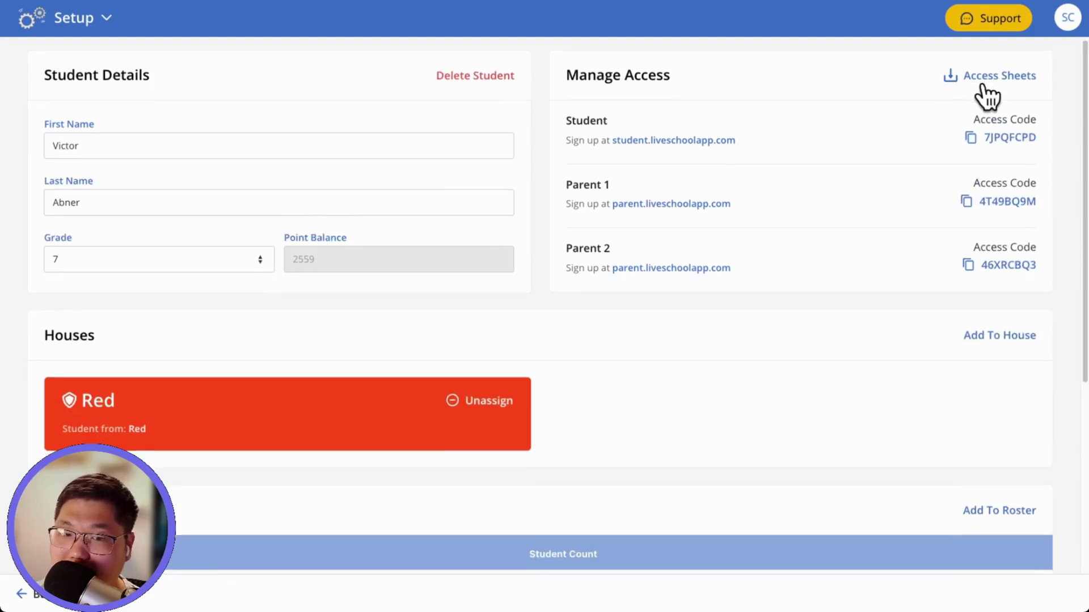
scroll(985, 91, "down", 3)
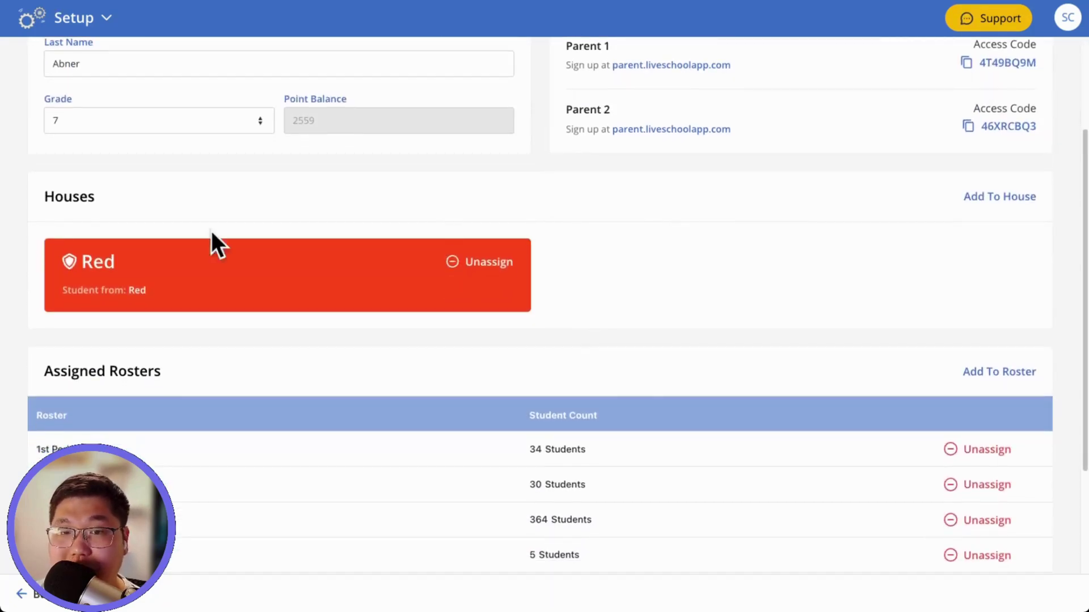
left_click(998, 197)
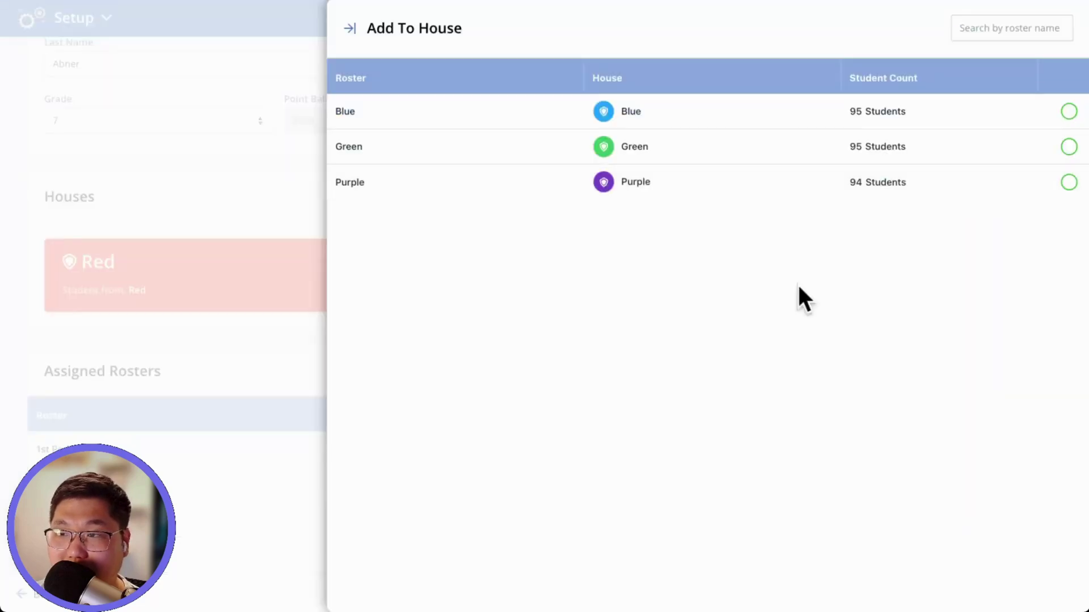
left_click(351, 29)
scroll(457, 377, "down", 3)
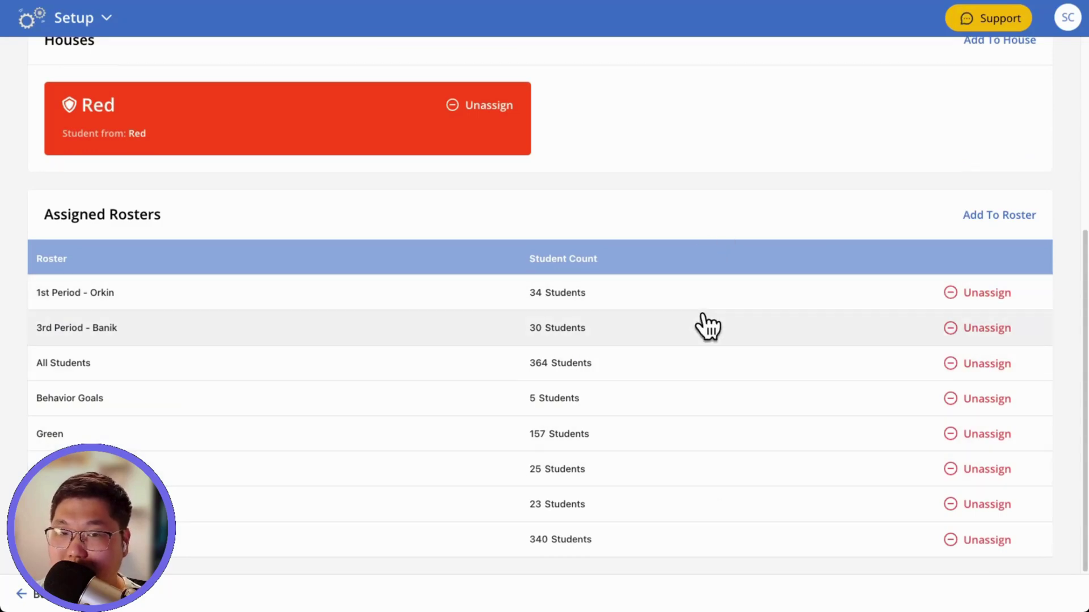
scroll(663, 319, "up", 3)
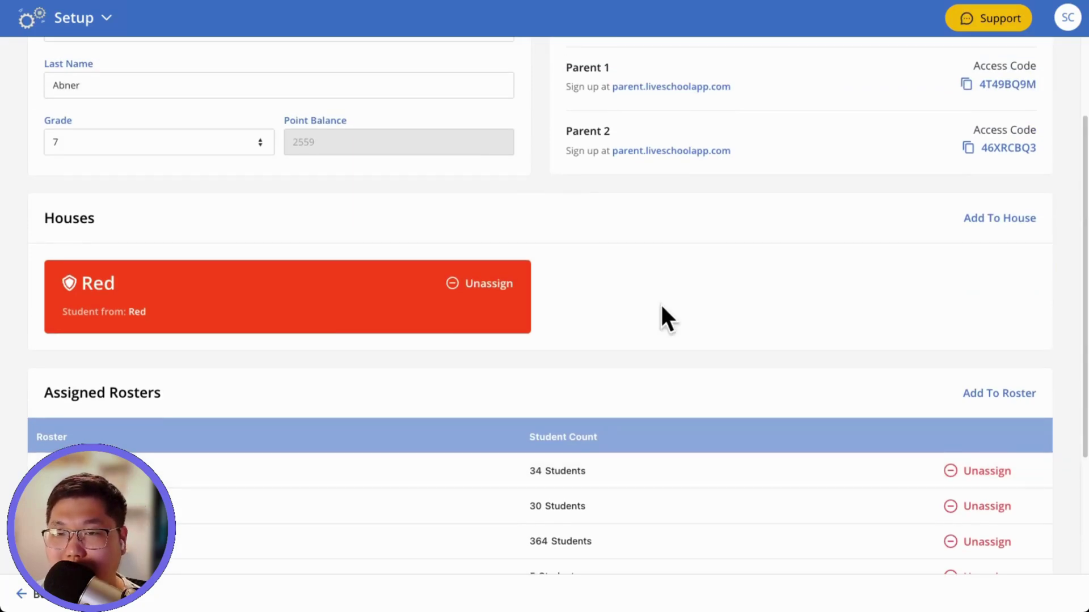
scroll(662, 306, "down", 3)
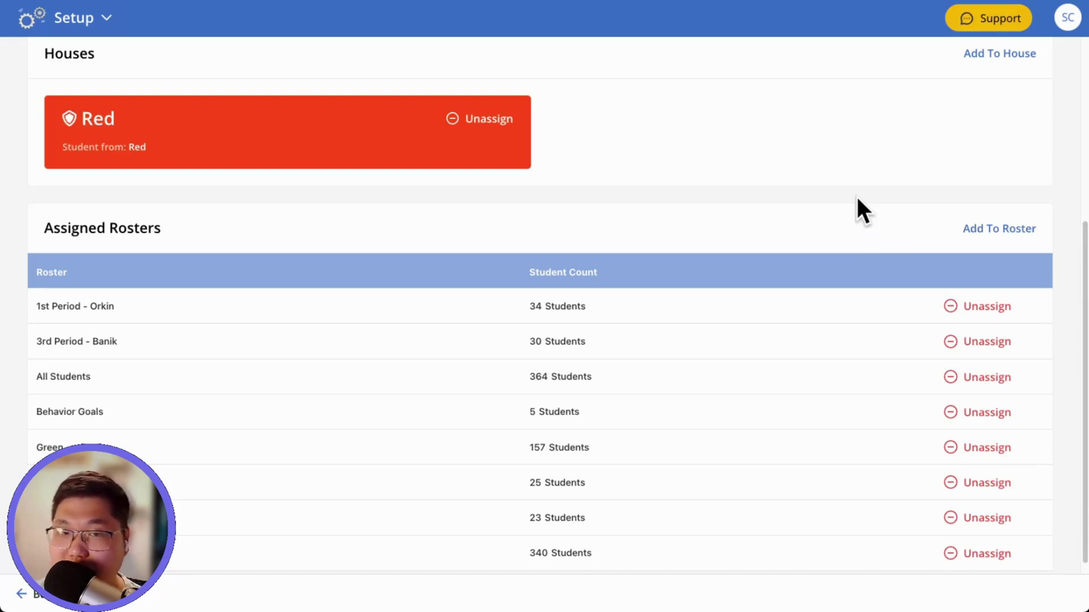
scroll(856, 195, "up", 5)
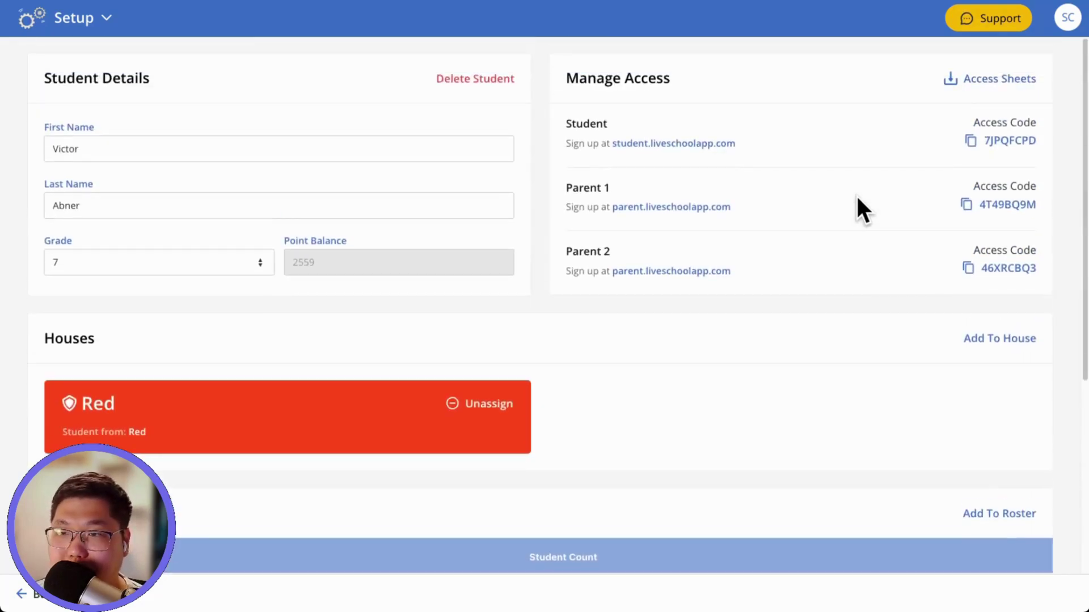
Return to Setup, view the Users, Rosters & Site options, and close them to reach the main menu
left_click(55, 594)
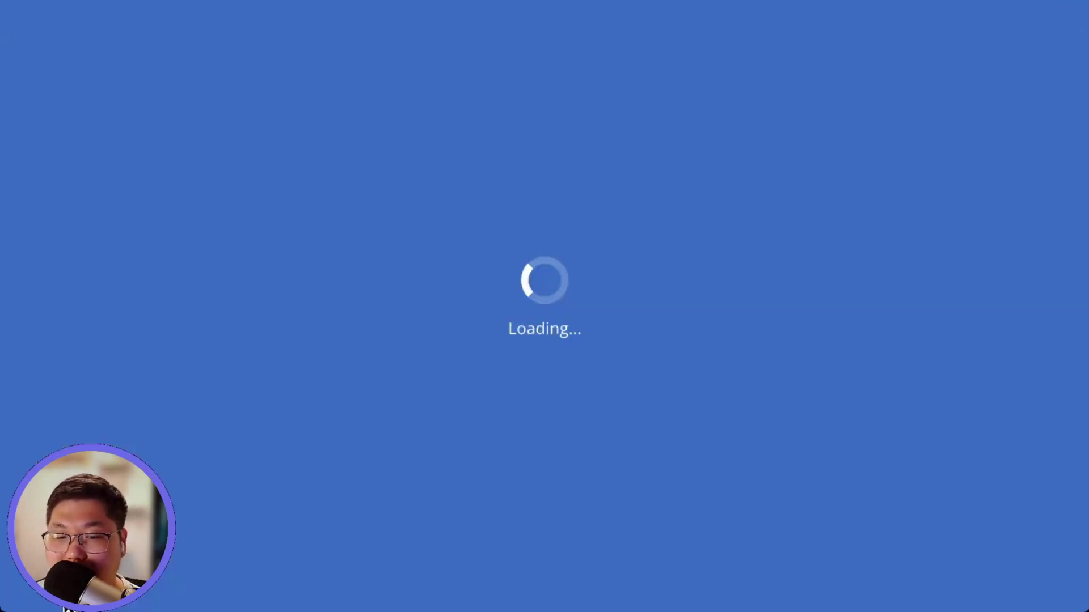
left_click(55, 594)
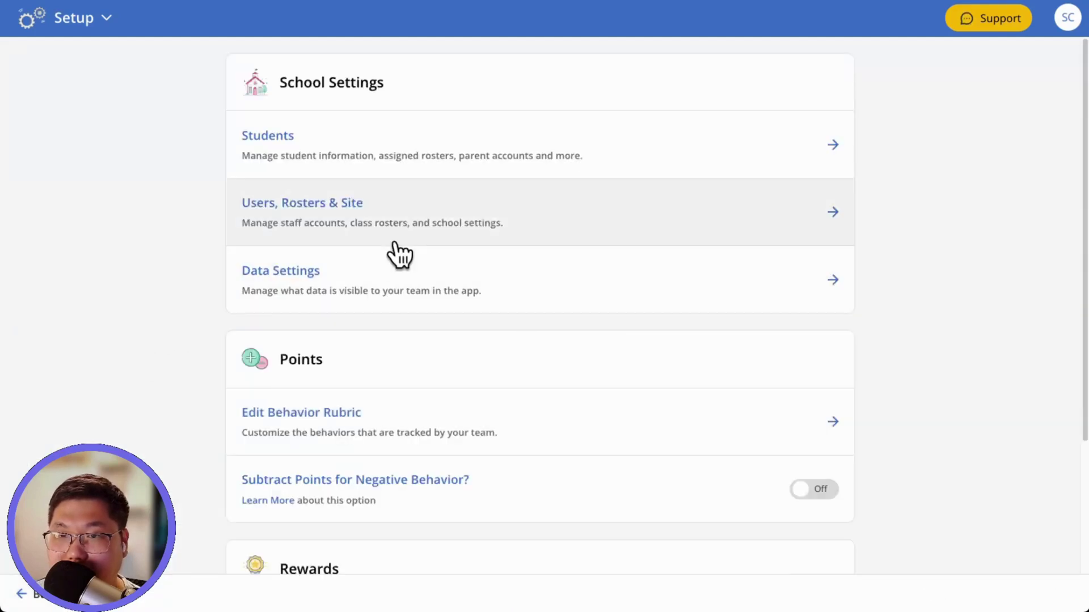
left_click(476, 232)
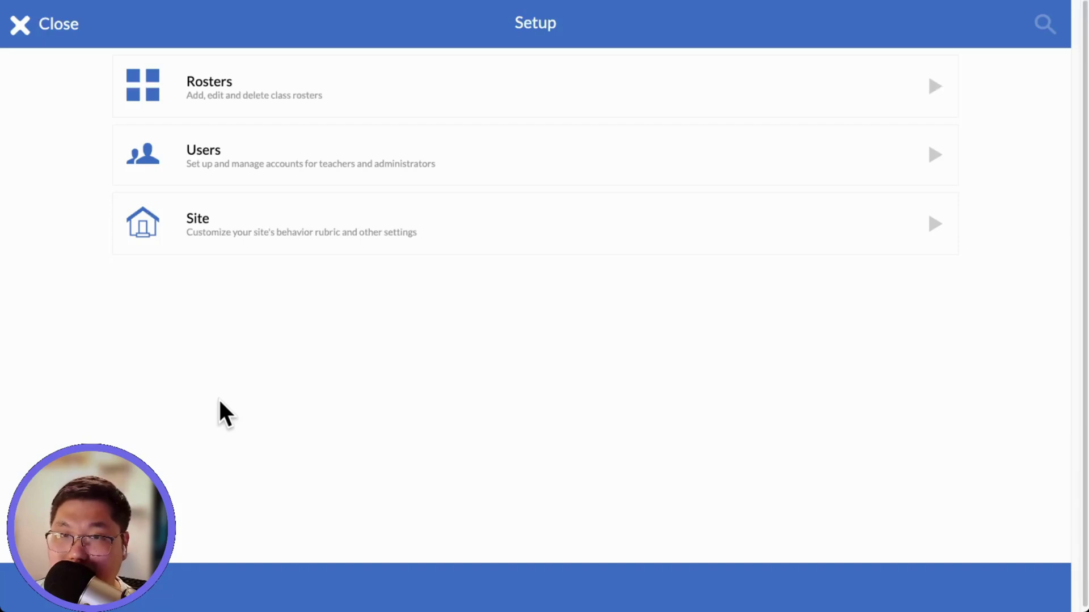
left_click(36, 22)
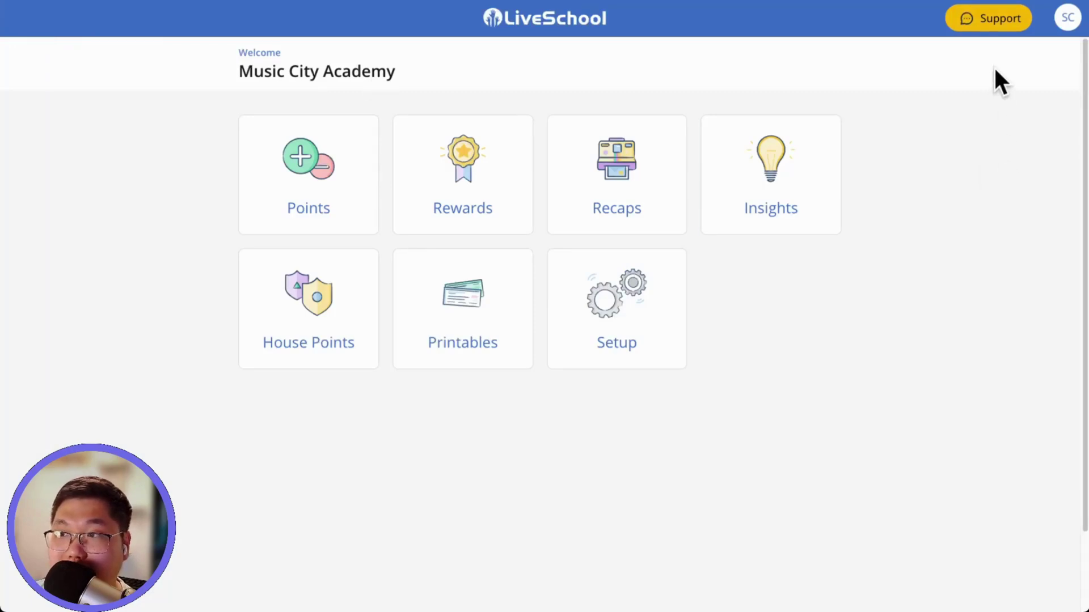
Open the support window and examine its messaging, help article, call scheduling and setup resource options
left_click(987, 31)
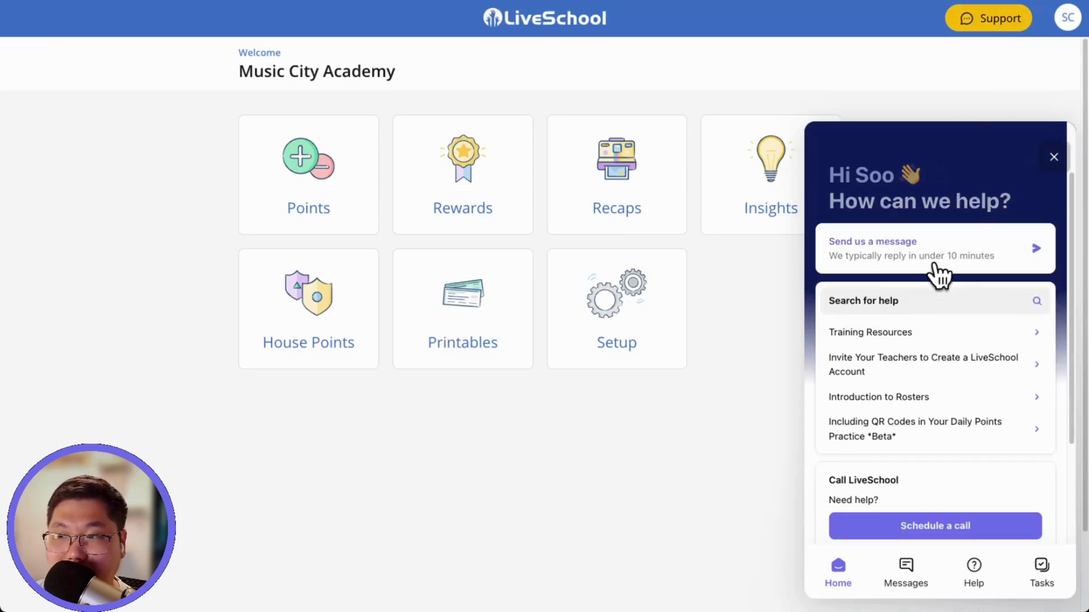
scroll(936, 278, "down", 2)
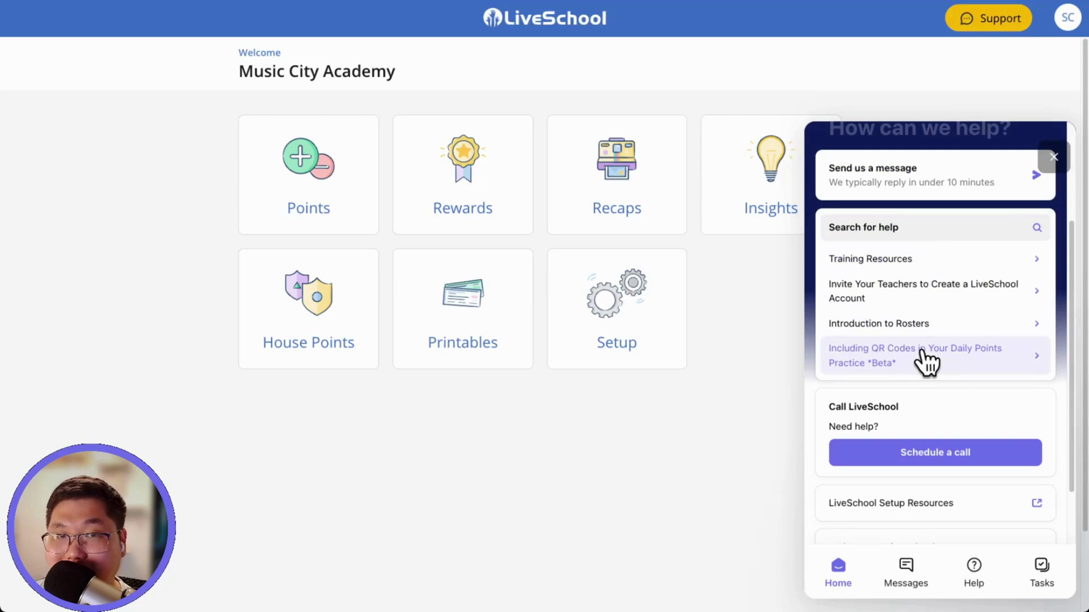
scroll(921, 350, "down", 2)
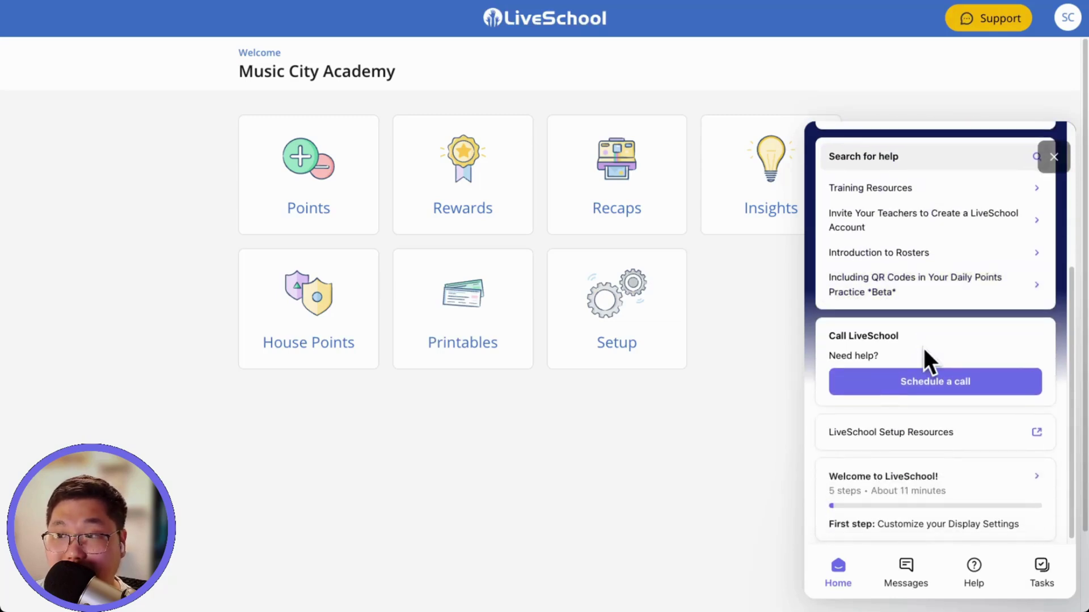